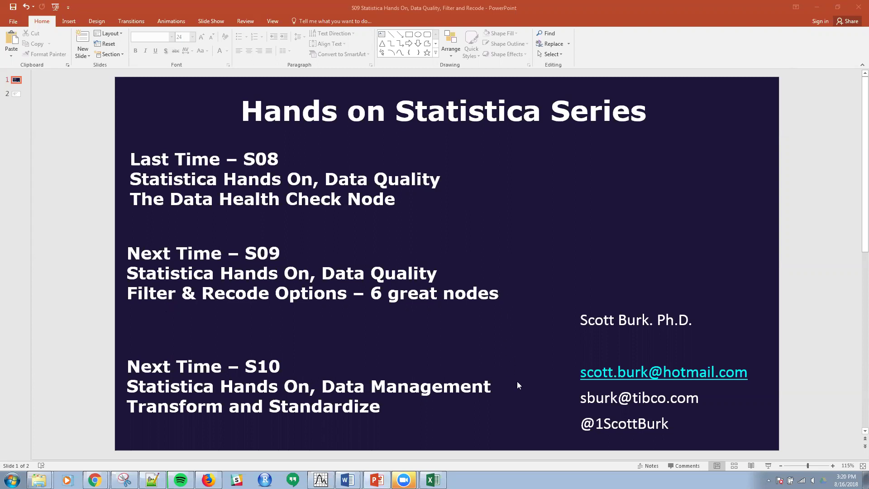
Leave the PowerPoint slide for Statistica and close the open Filter&Recode workspace
left_click(391, 407)
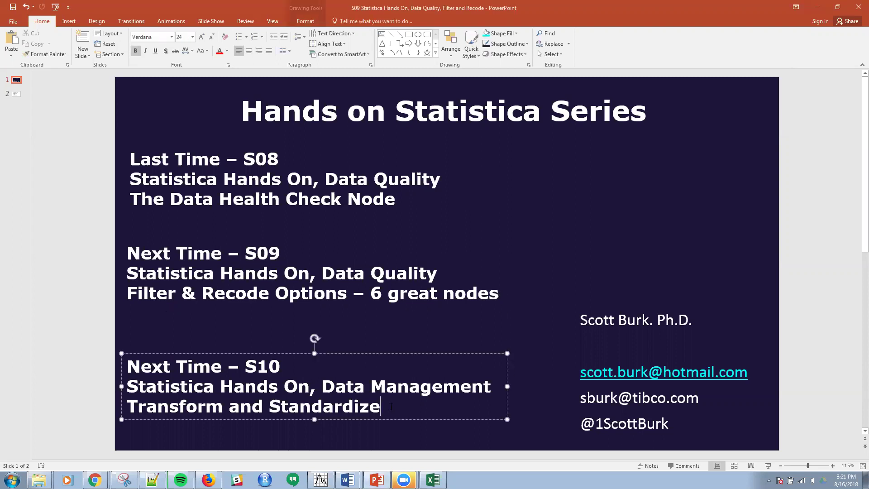
left_click_drag(391, 407, 155, 406)
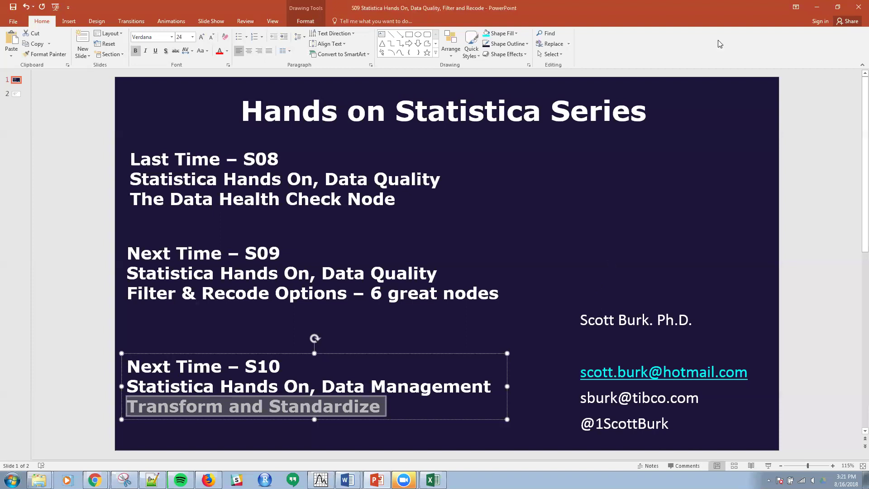
left_click(818, 9)
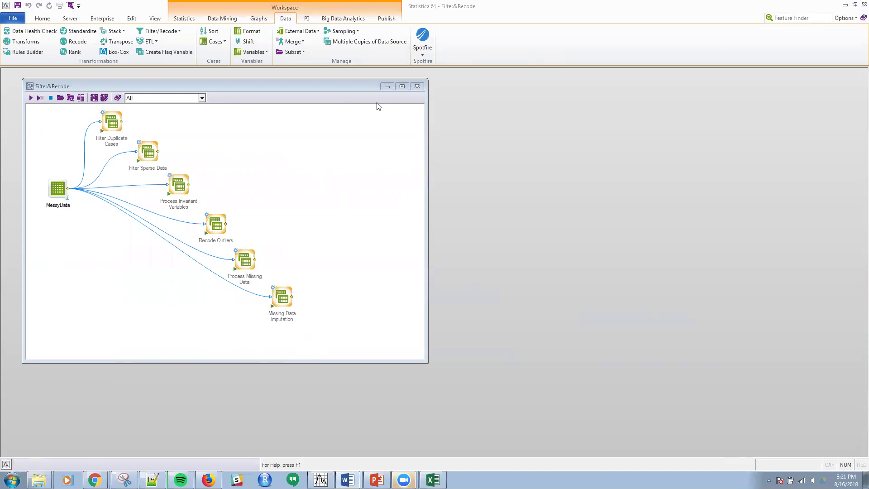
left_click(417, 86)
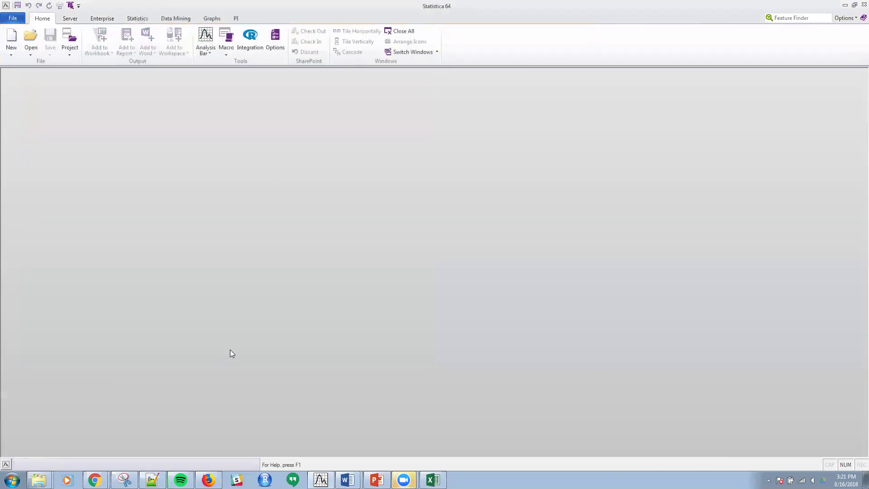
Open the MessyData spreadsheet from the Datasets folder of the Statistica examples
left_click(11, 53)
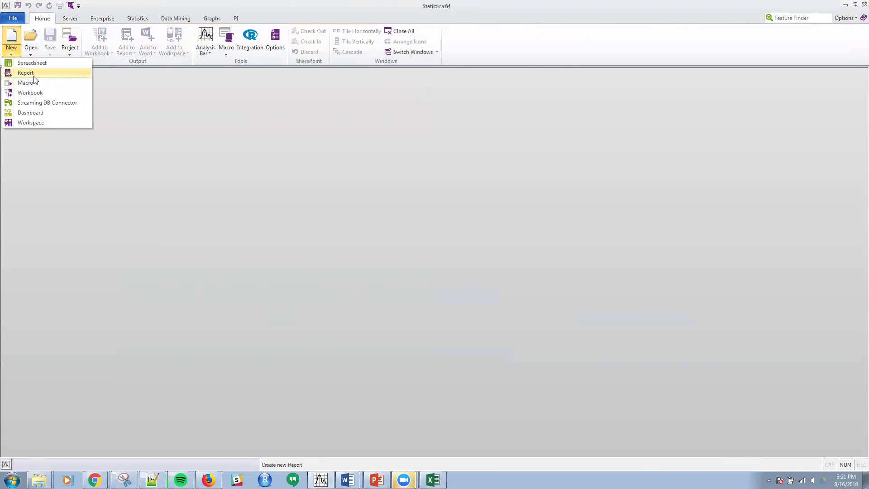
left_click(29, 48)
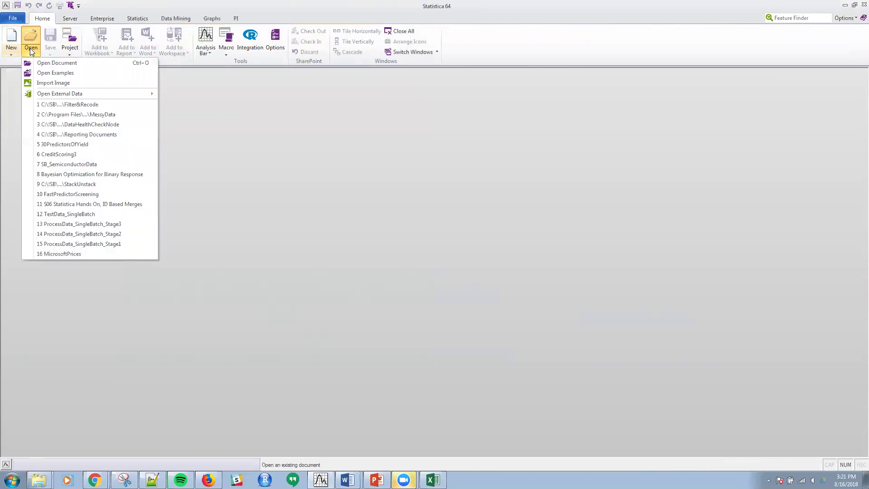
left_click(50, 71)
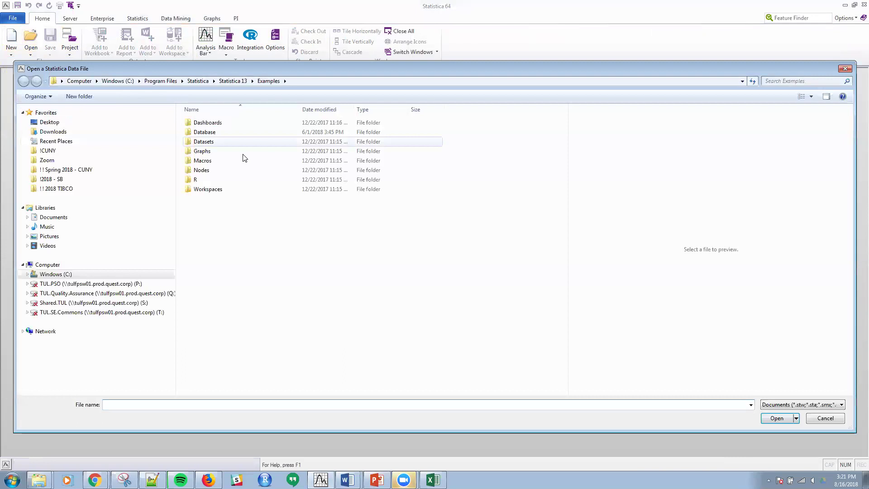
double_click(213, 144)
scroll(246, 284, "down", 15)
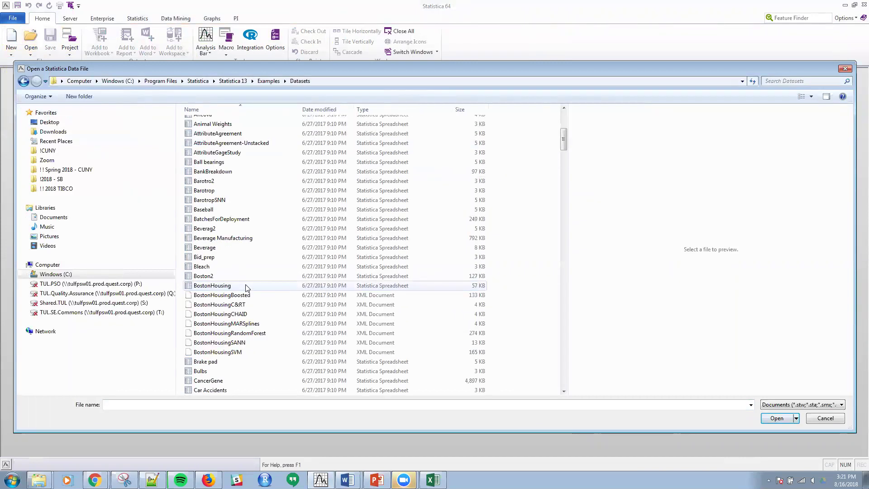
scroll(245, 282, "down", 20)
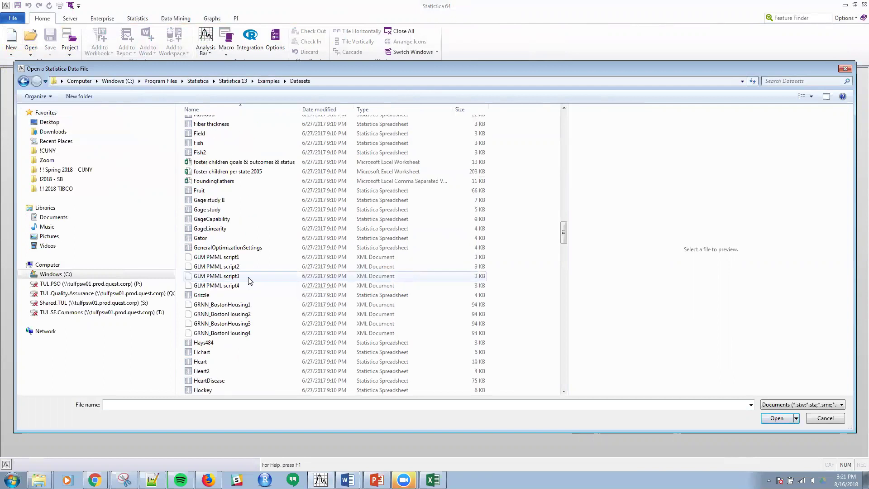
scroll(248, 281, "down", 9)
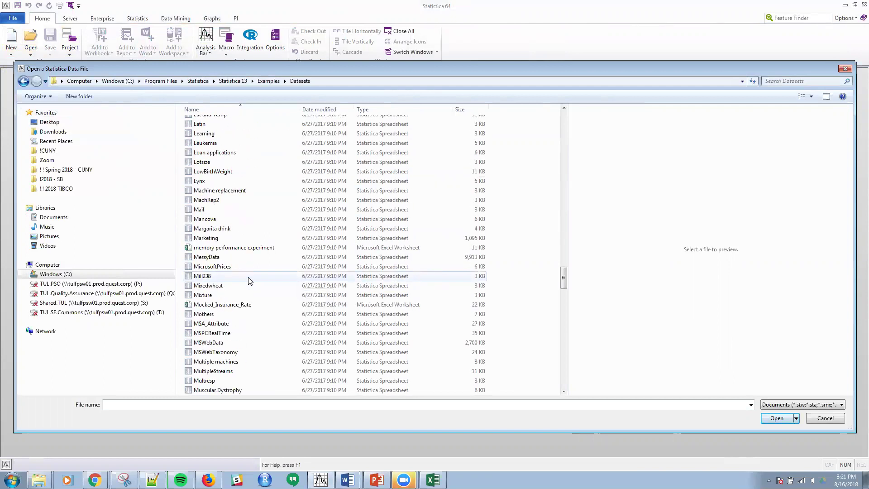
double_click(205, 257)
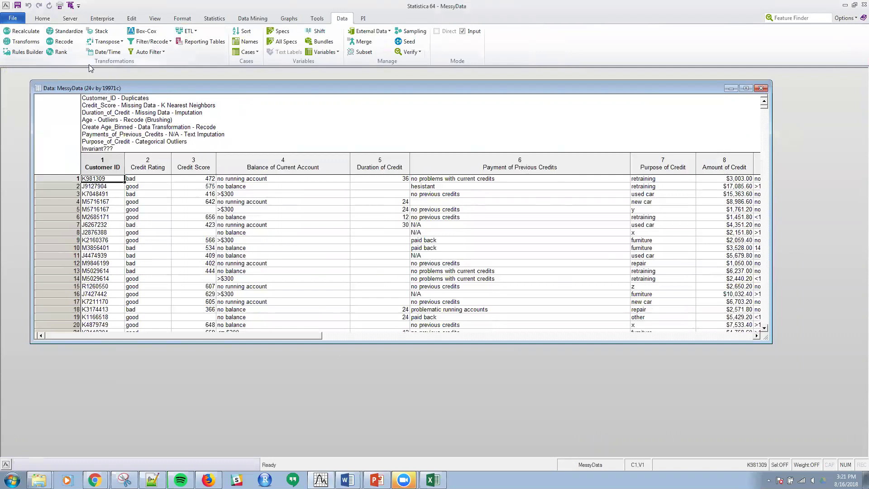
left_click(158, 43)
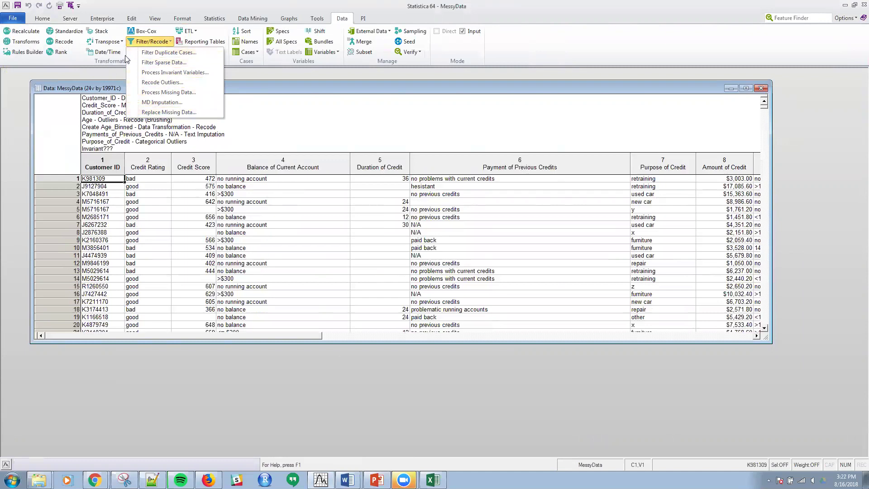
left_click(244, 91)
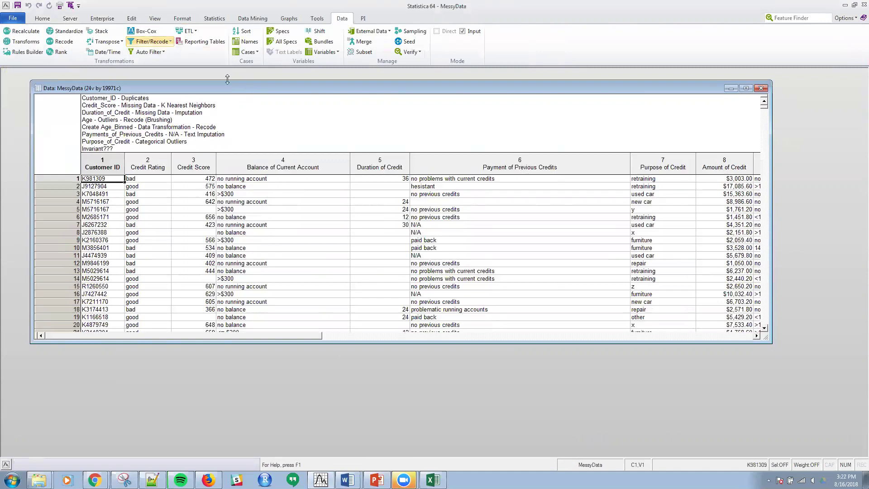
Create a blank local workspace with the open MessyData spreadsheet as its data source, and move its node slightly down
left_click(12, 19)
left_click(16, 130)
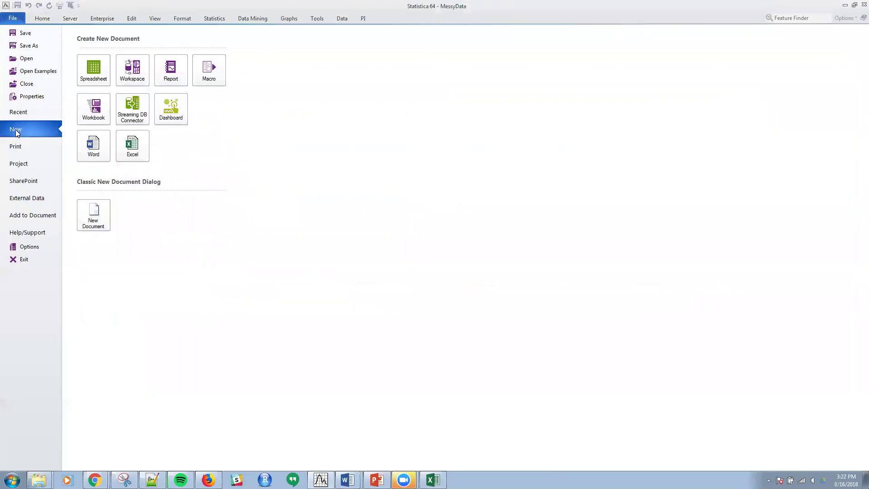
left_click(136, 73)
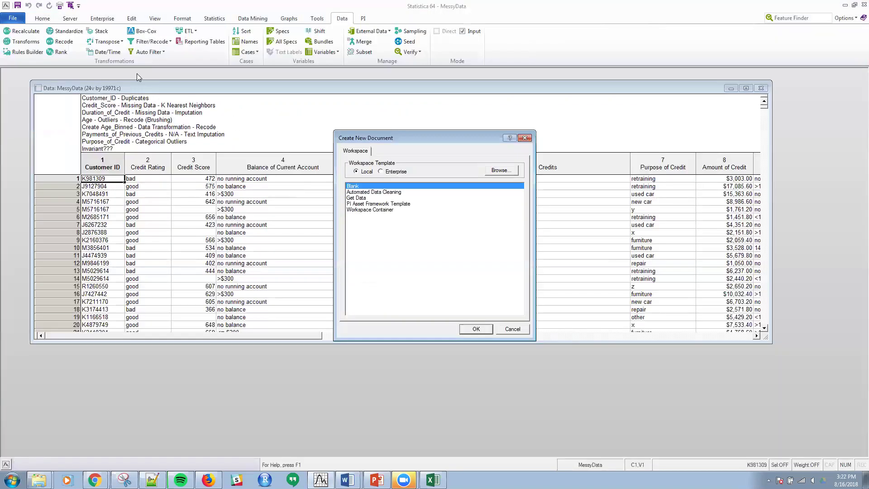
left_click(476, 329)
left_click(441, 256)
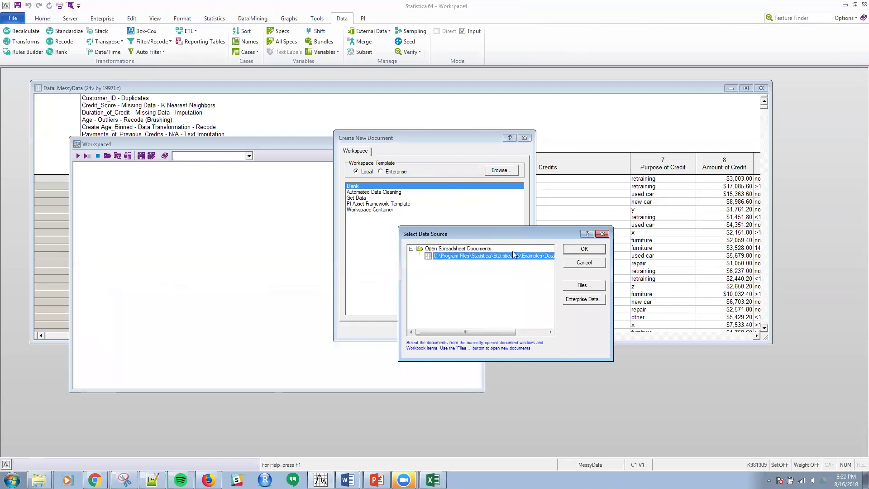
left_click(585, 250)
left_click_drag(97, 179, 97, 200)
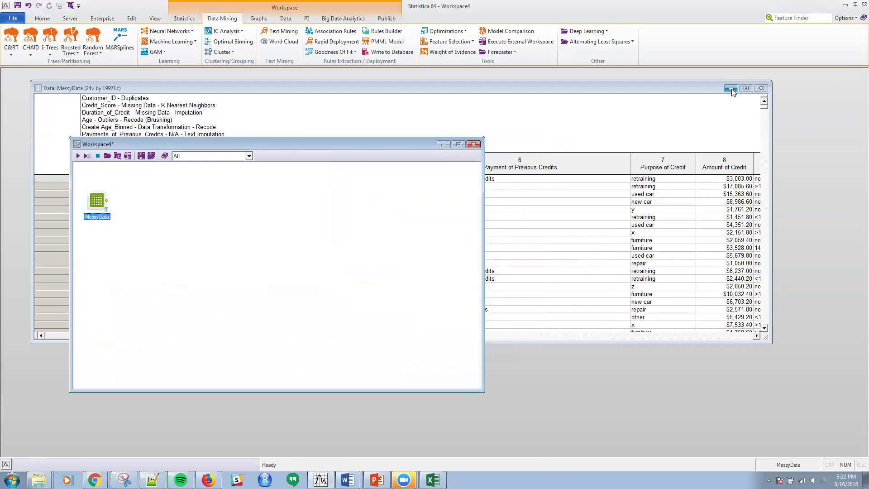
Close the MessyData spreadsheet window so that only the new workspace remains open
left_click(452, 86)
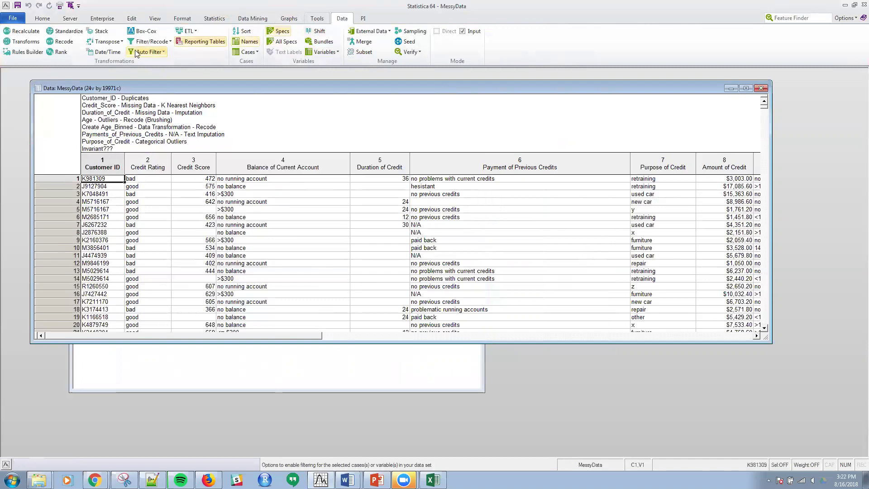
left_click(161, 45)
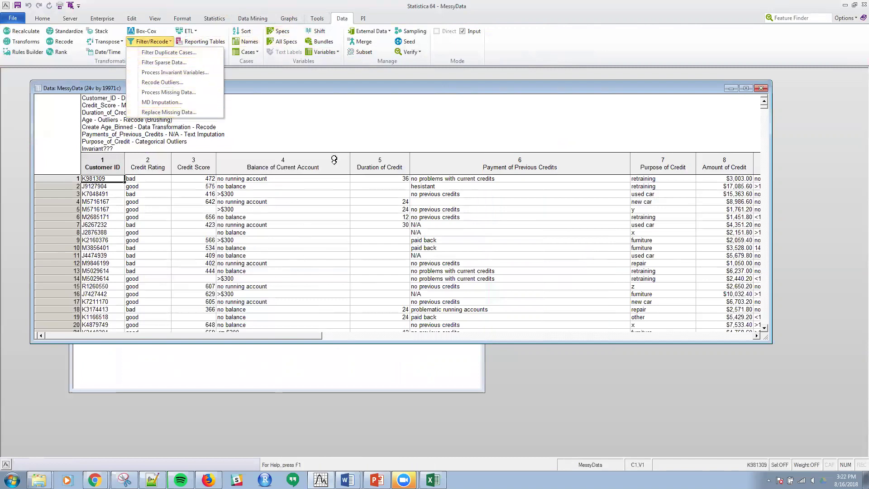
left_click(423, 126)
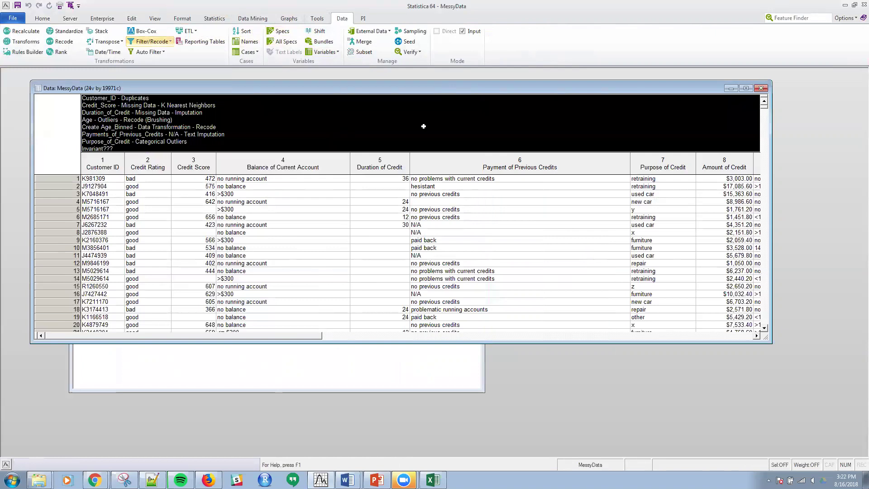
left_click(761, 88)
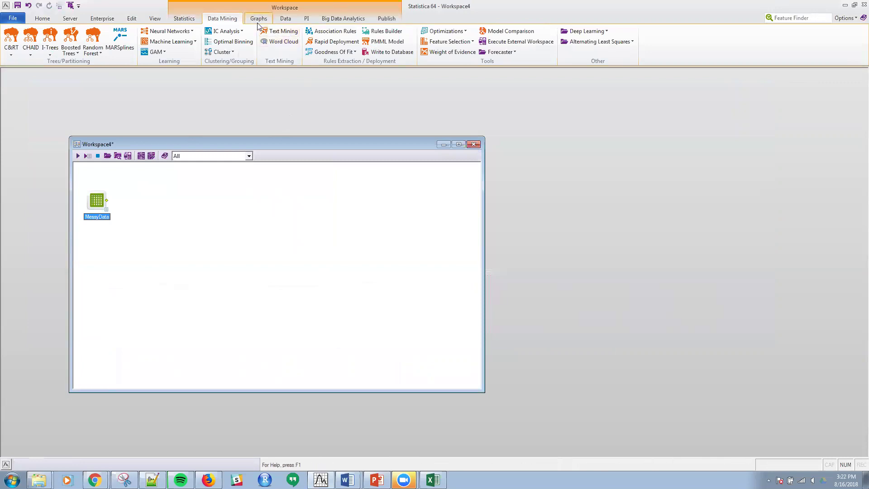
Add a Filter Duplicate Cases node connected to MessyData and place it just above and to the right of the data node
left_click(290, 20)
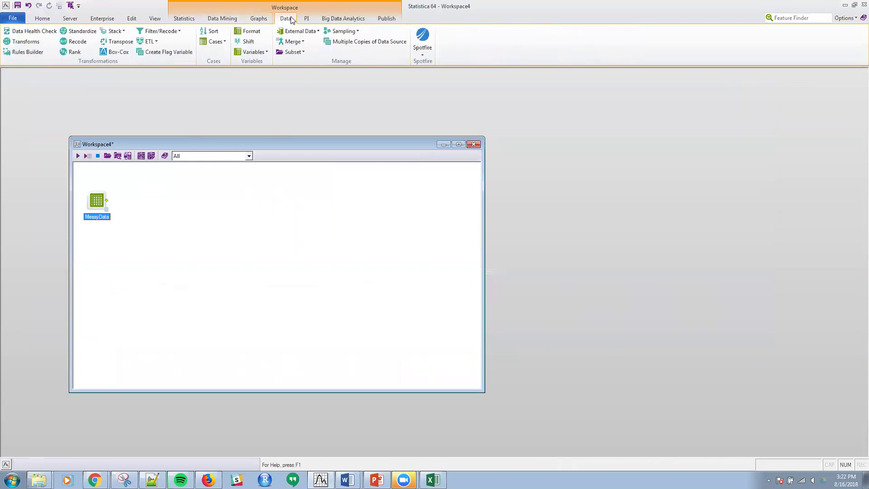
left_click(169, 32)
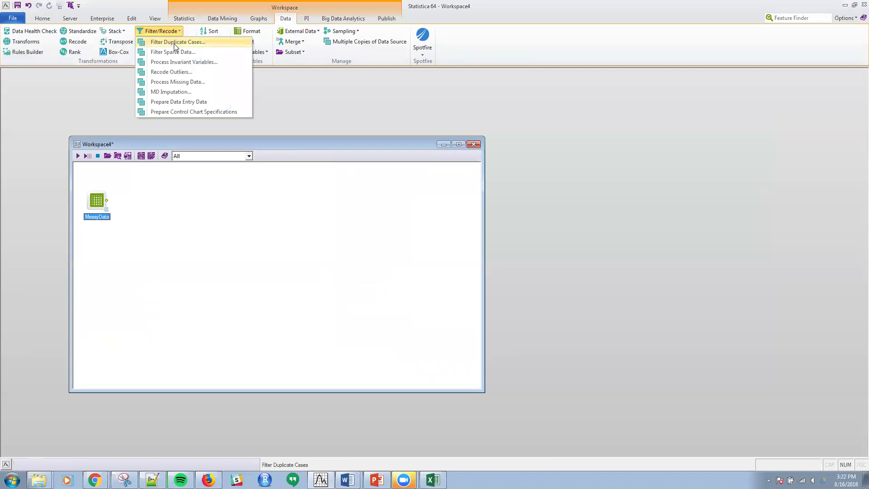
left_click(174, 43)
left_click_drag(148, 209, 149, 184)
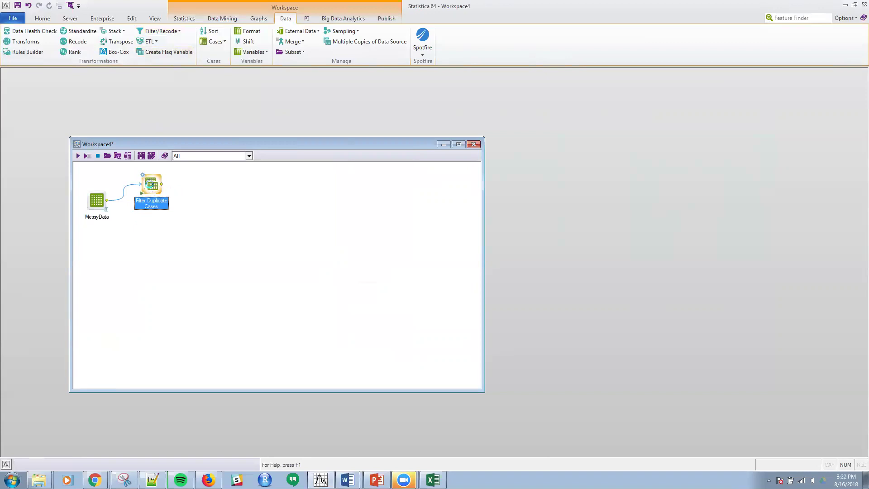
Set Customer ID as the input variable of the Filter Duplicate Cases node and apply its parameters
double_click(149, 184)
left_click(394, 170)
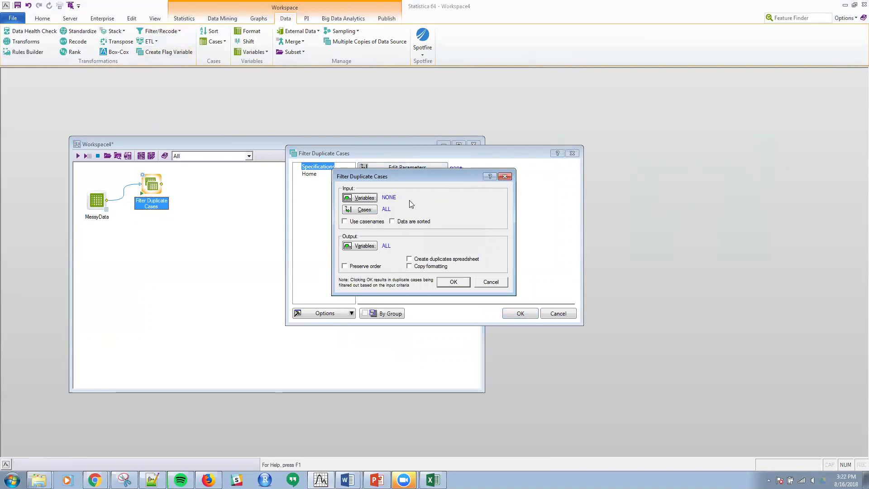
left_click(362, 198)
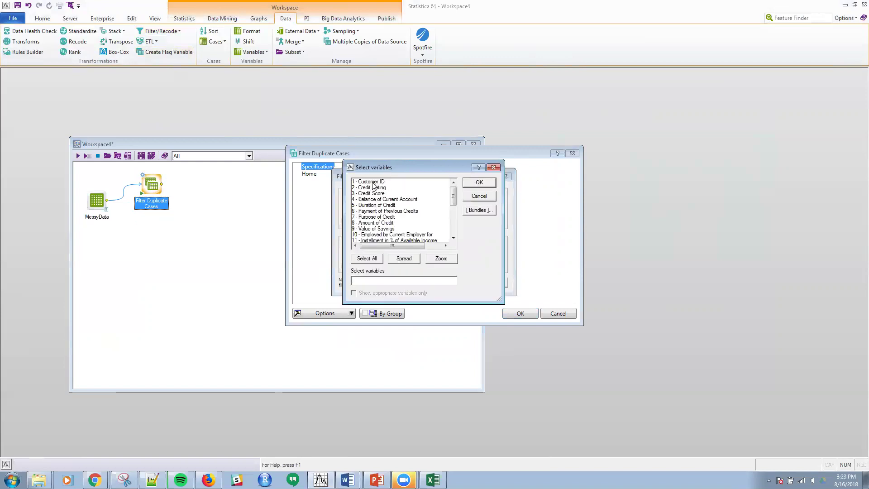
left_click(375, 182)
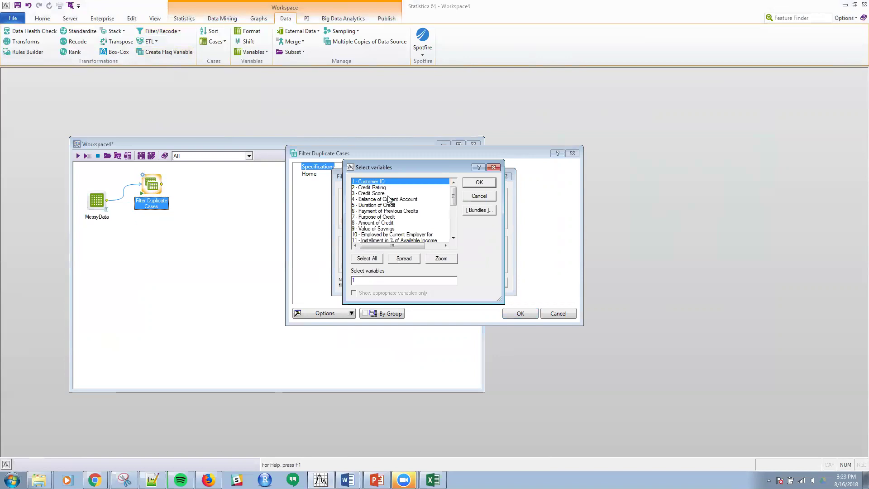
left_click(479, 183)
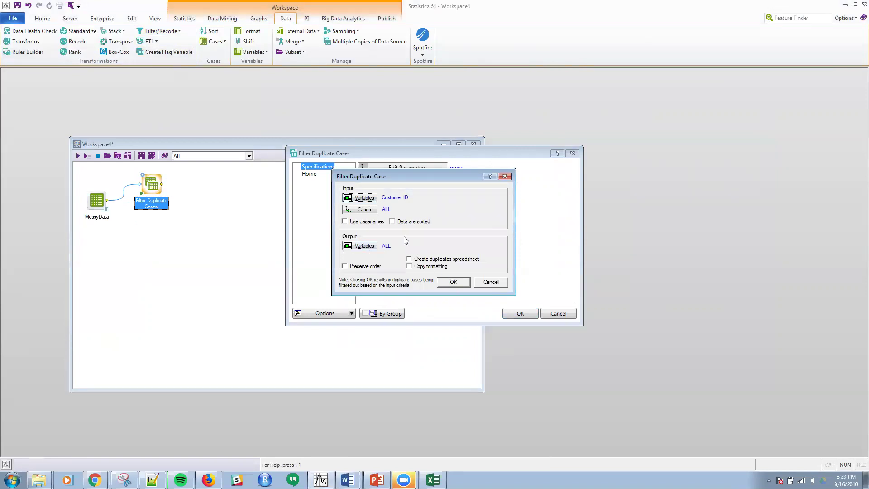
left_click(451, 282)
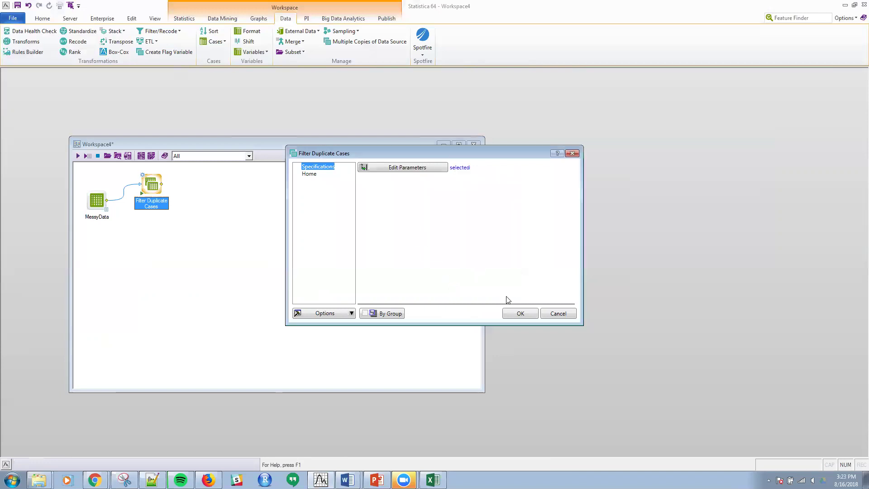
left_click(521, 314)
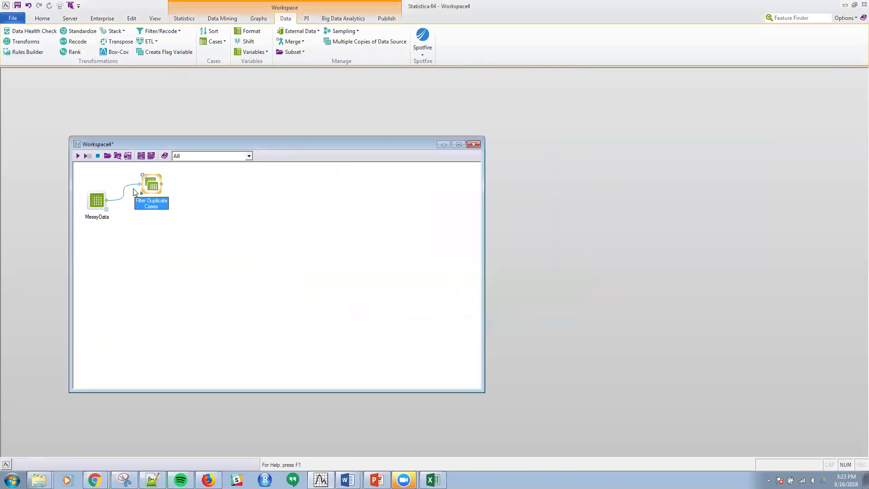
Inspect the MessyData case count and compare it with the spreadsheet produced by running the Filter Duplicate Cases node
double_click(107, 212)
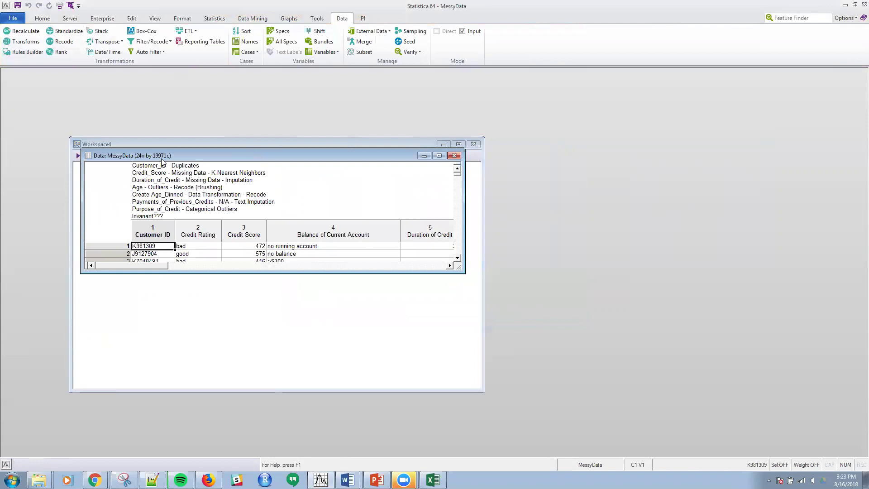
left_click(423, 156)
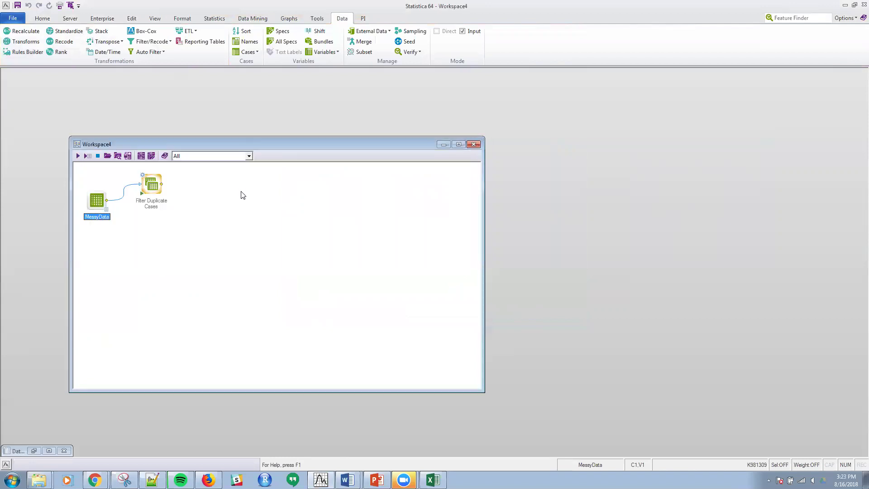
double_click(157, 195)
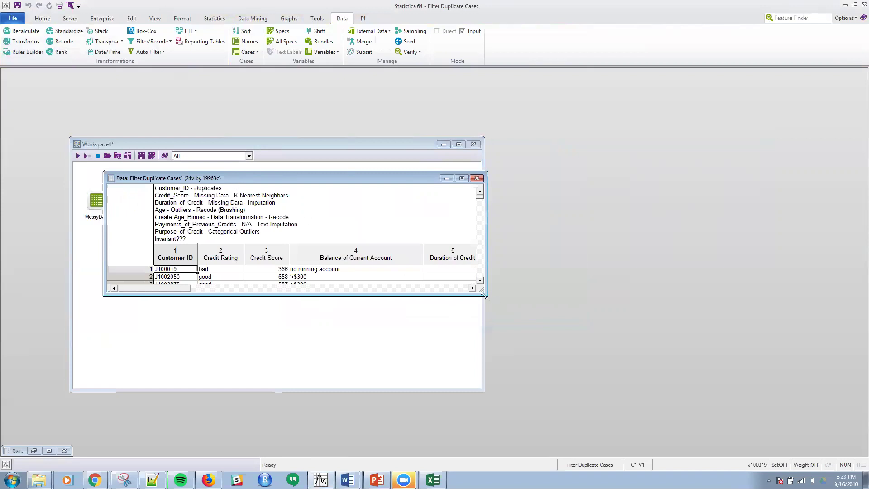
left_click_drag(484, 295, 597, 364)
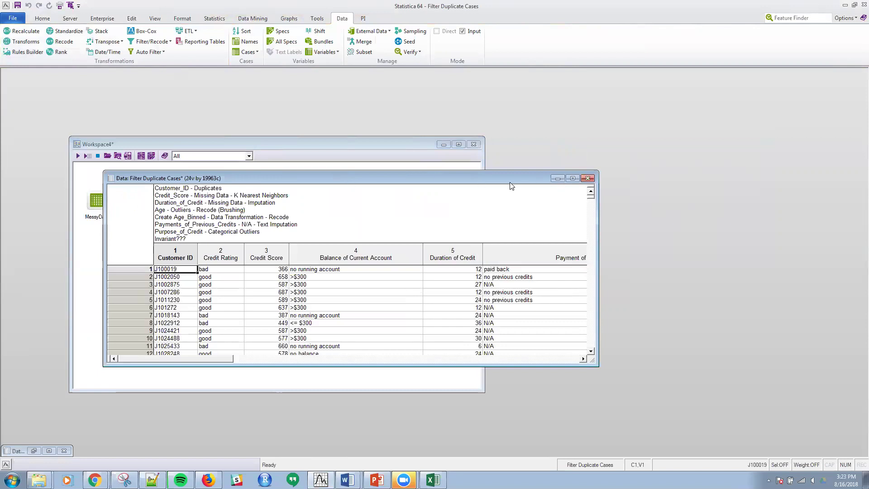
left_click(558, 179)
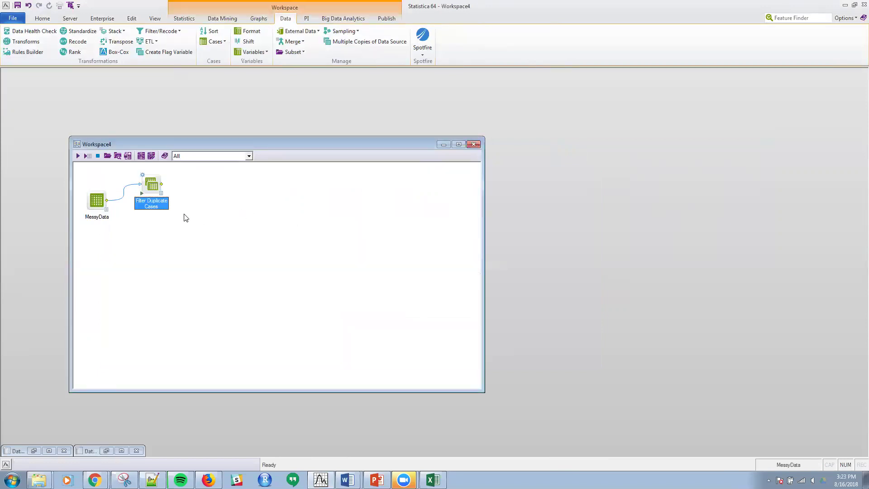
Close the minimized Filter Duplicate Cases output and add a Filter Sparse Data node connected to MessyData, below the Filter Duplicate Cases node
left_click(137, 451)
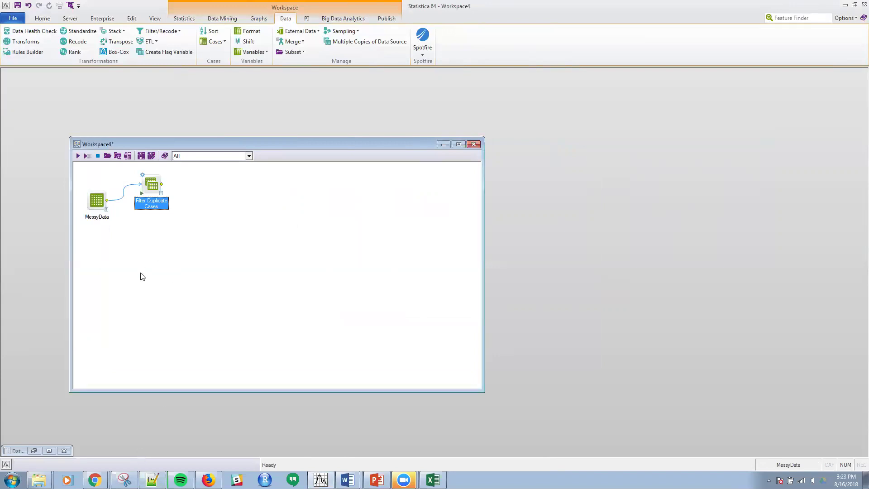
left_click(161, 31)
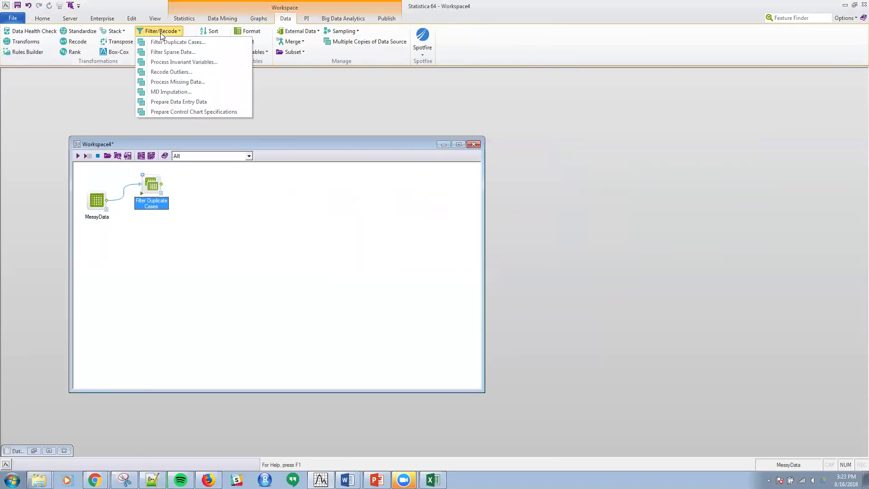
left_click(176, 53)
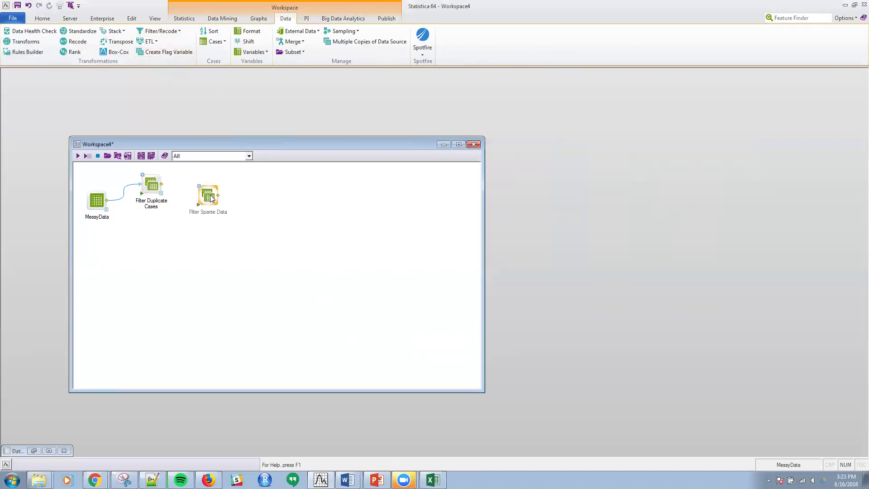
left_click_drag(211, 197, 187, 232)
left_click_drag(104, 205, 187, 232)
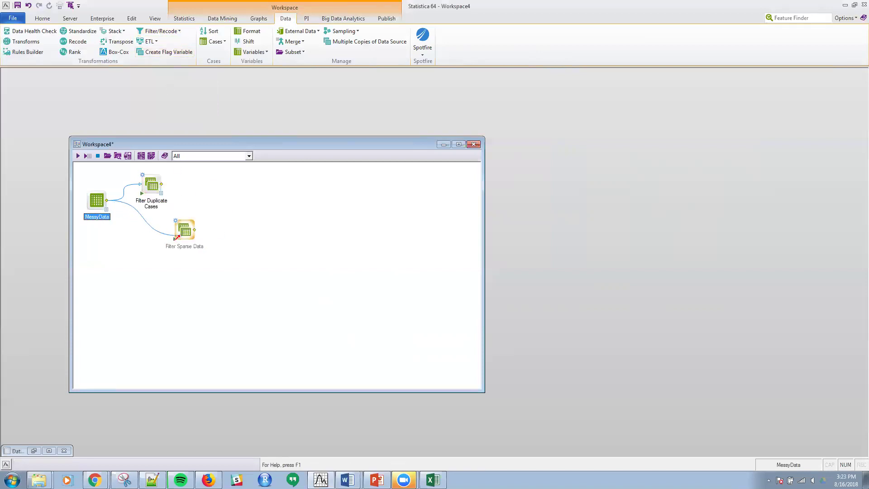
Select all variables as input of the Filter Sparse Data node and apply its default missing-data limits
double_click(186, 232)
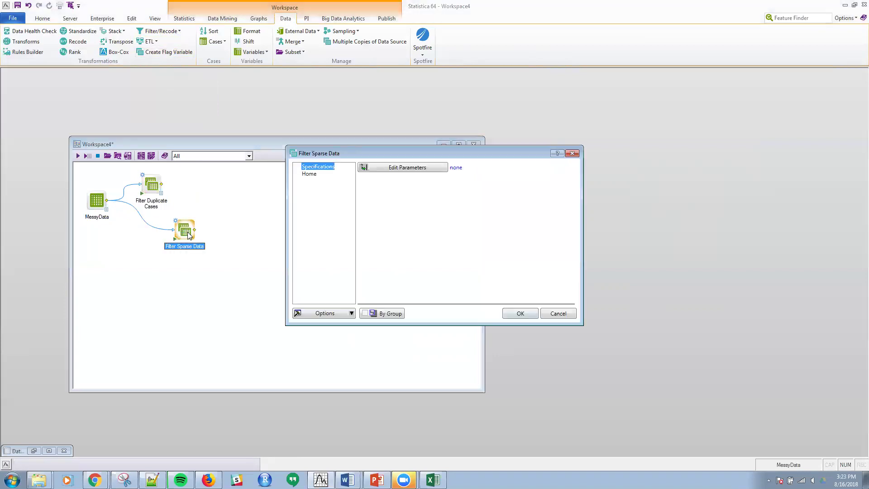
left_click(419, 169)
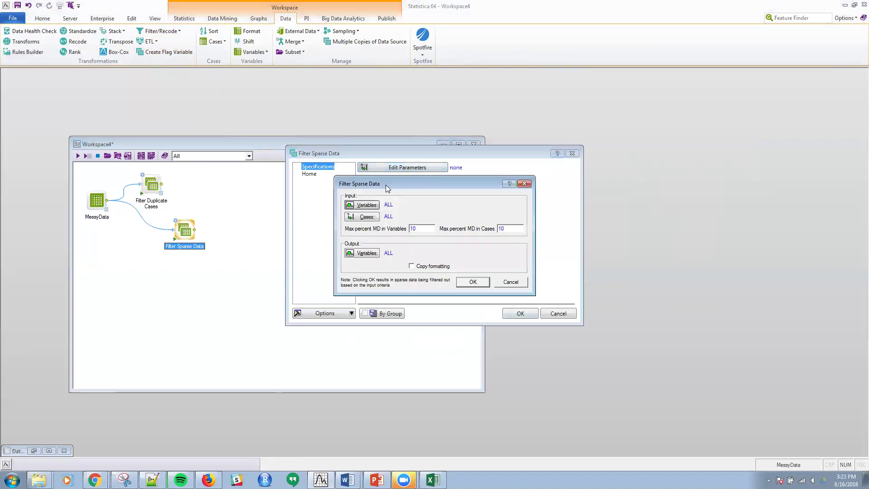
left_click(368, 206)
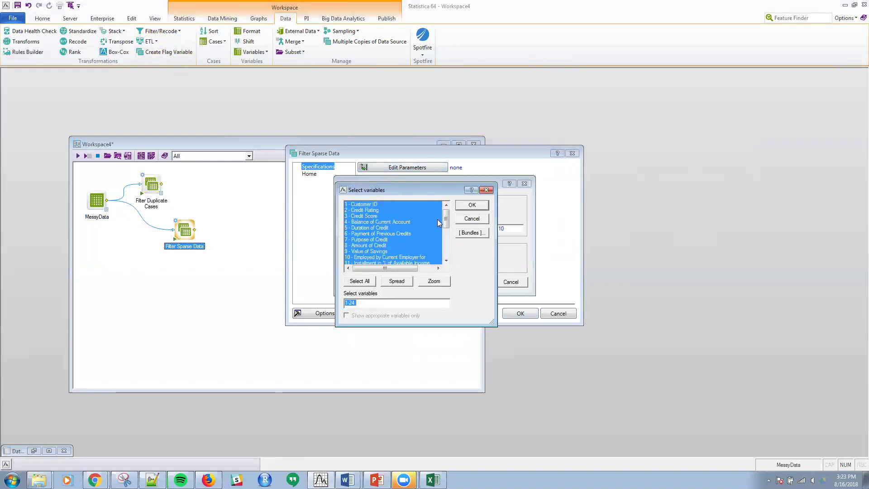
left_click(472, 206)
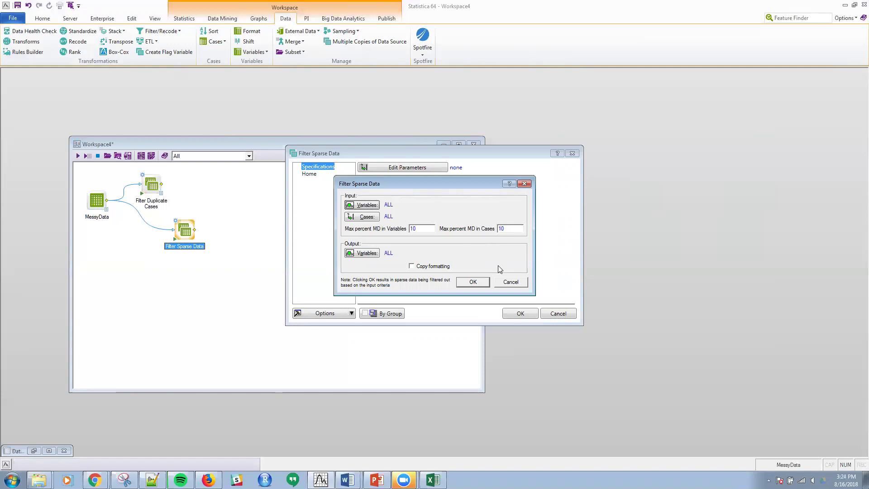
left_click(473, 282)
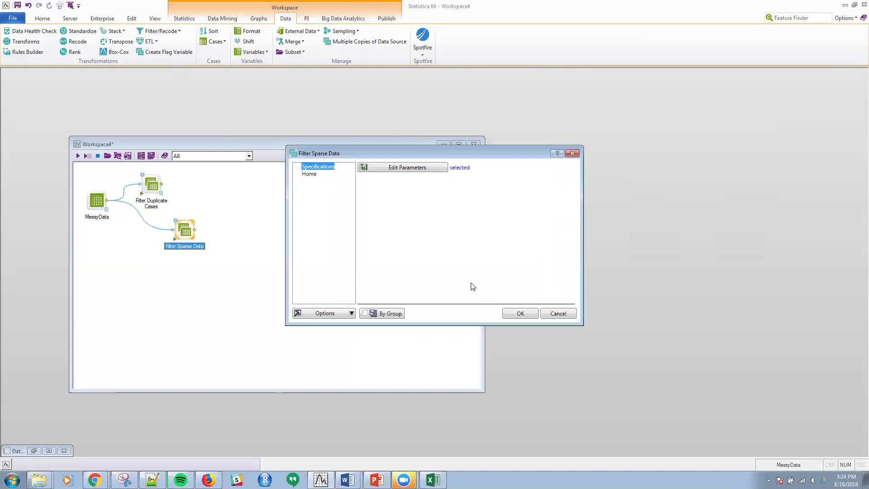
left_click(516, 313)
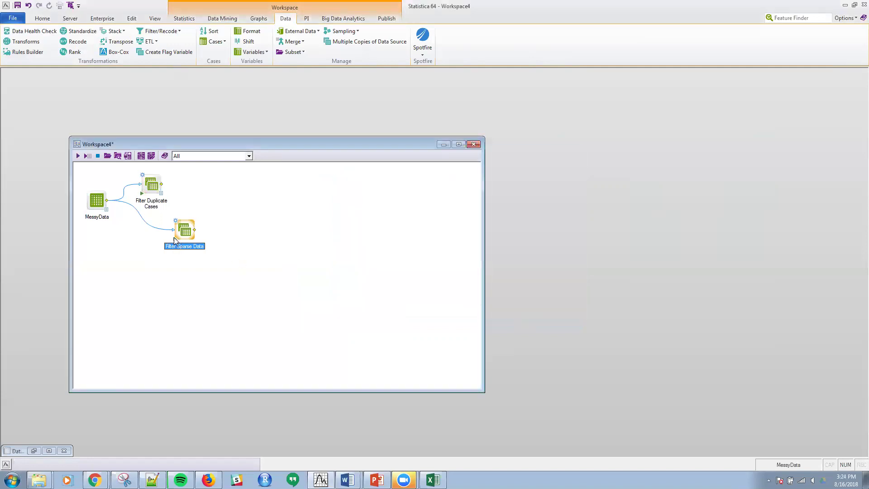
Examine the variables and cases in the Filter Sparse Data output spreadsheet in an enlarged window, and close it
left_click(196, 243)
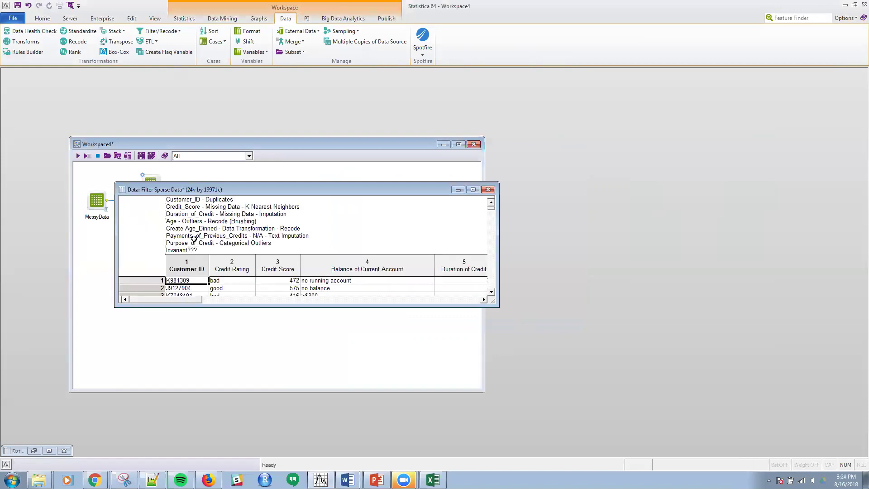
left_click_drag(420, 193, 450, 130)
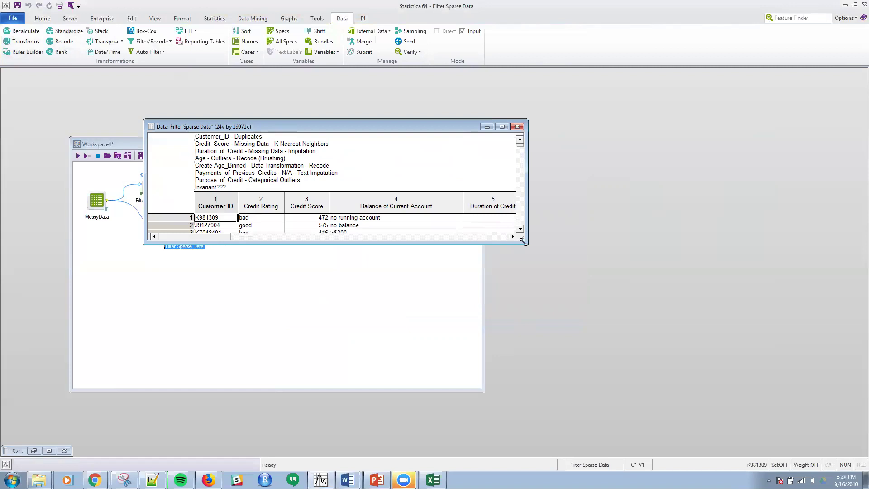
left_click_drag(523, 241, 847, 410)
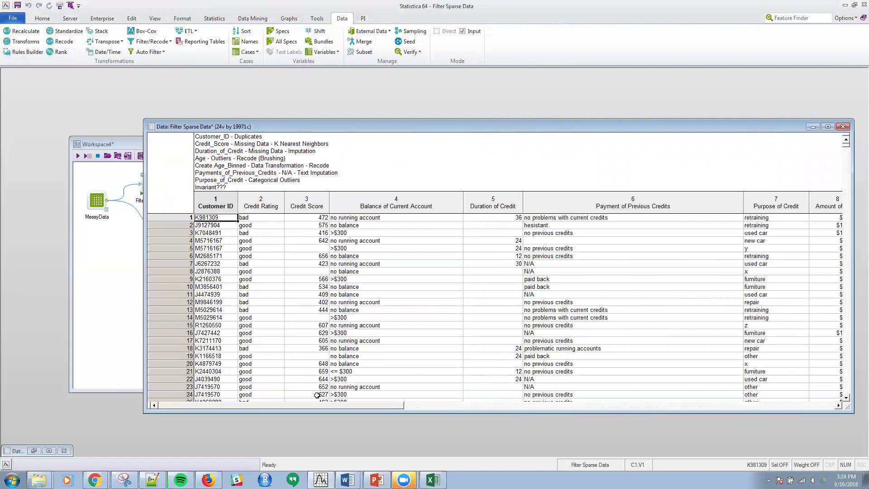
left_click_drag(307, 406, 254, 406)
left_click(843, 127)
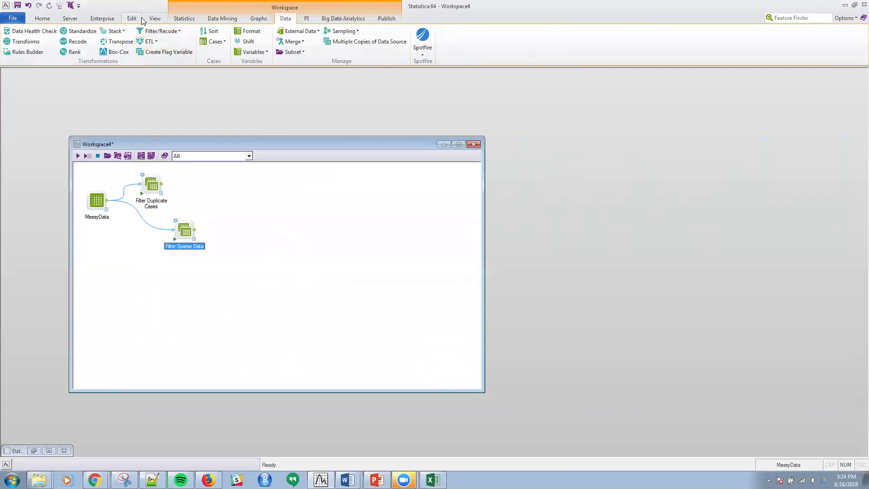
Add a Process Invariant Variables node connected to MessyData and arrange it just below the Filter Sparse Data node
left_click(162, 31)
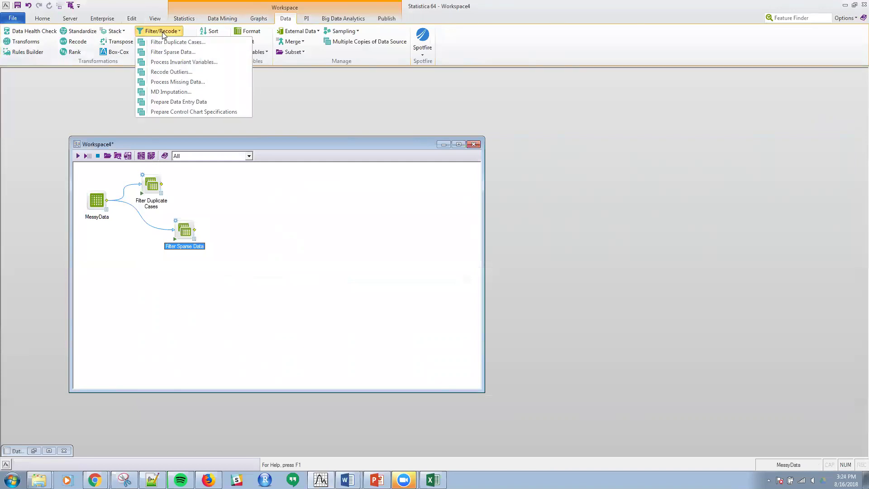
left_click(177, 62)
left_click(227, 248)
left_click(225, 245)
key("Delete")
left_click_drag(241, 241, 211, 273)
left_click_drag(179, 226, 184, 217)
mouse_move(213, 272)
left_mouse_down()
mouse_move(191, 262)
mouse_move(204, 257)
left_mouse_up()
left_click_drag(107, 203, 201, 257)
Apply the default parameters of the Process Invariant Variables node, keeping all variables and cases as input
double_click(201, 257)
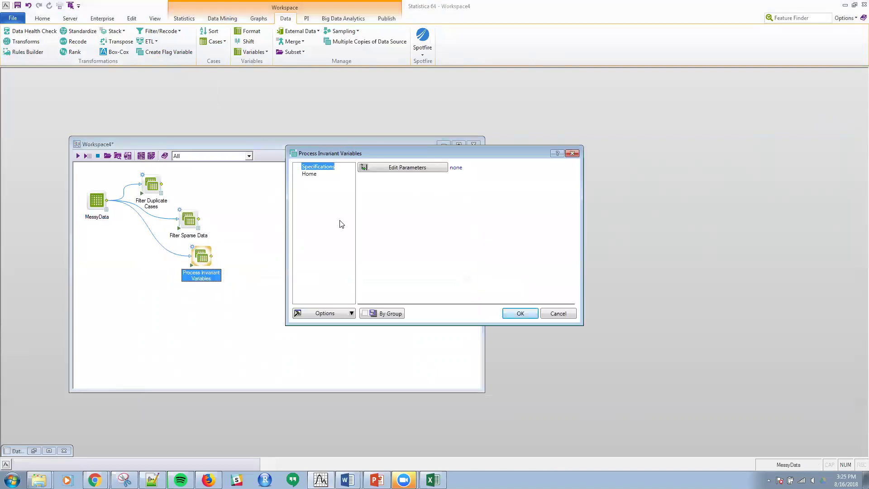
left_click(401, 168)
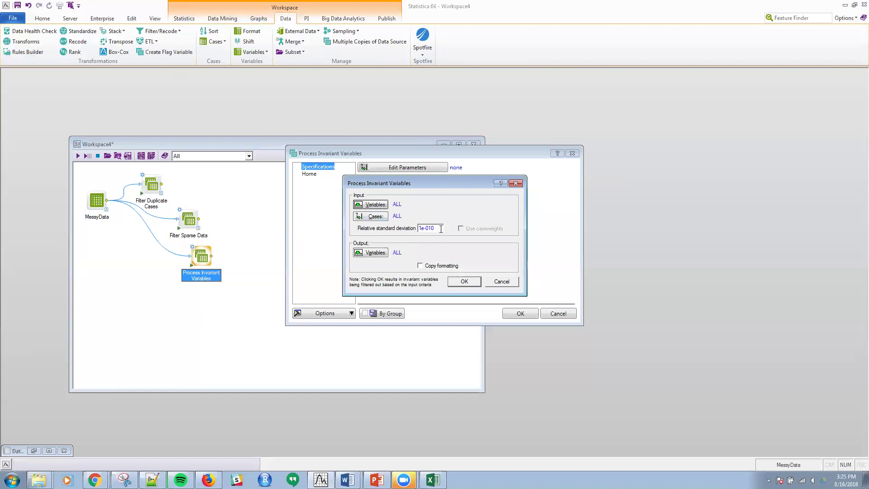
key("Tab")
key("Tab")
left_click(465, 281)
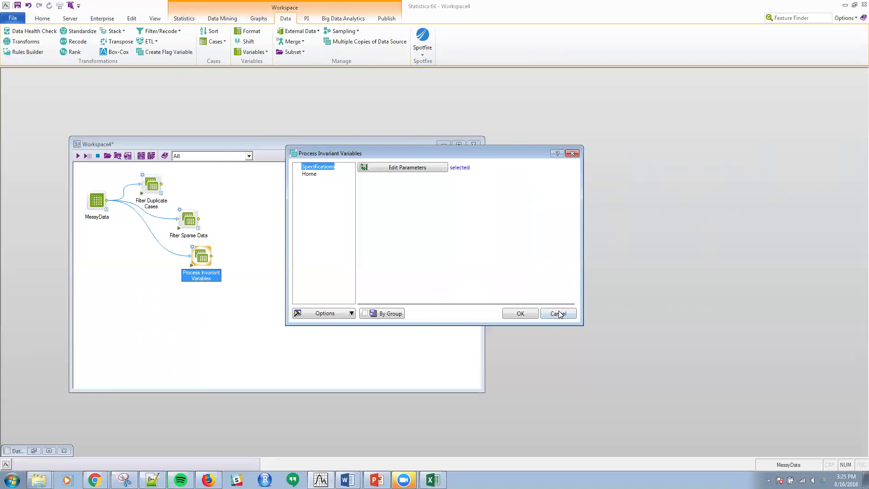
left_click(521, 314)
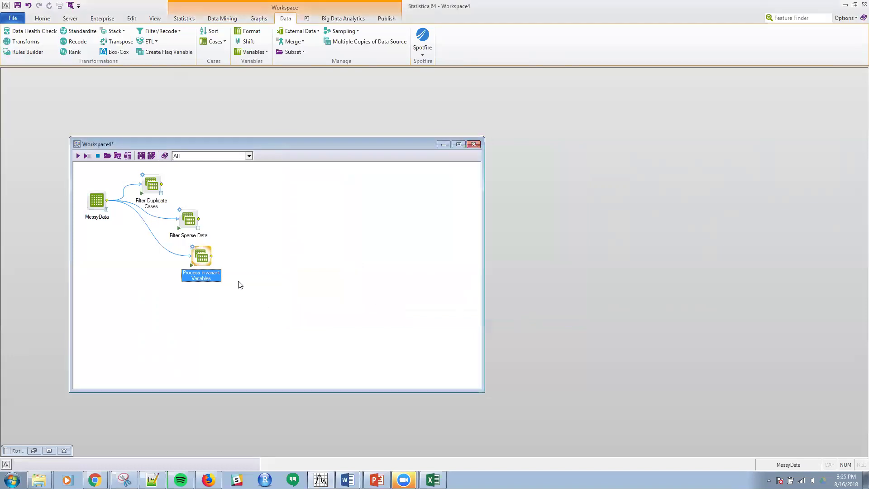
Inspect the Credit Score, Balance of Current Account, Duration of Credit and Payment of Previous Credits columns in the Process Invariant Variables output
left_click(211, 266)
left_click(344, 252)
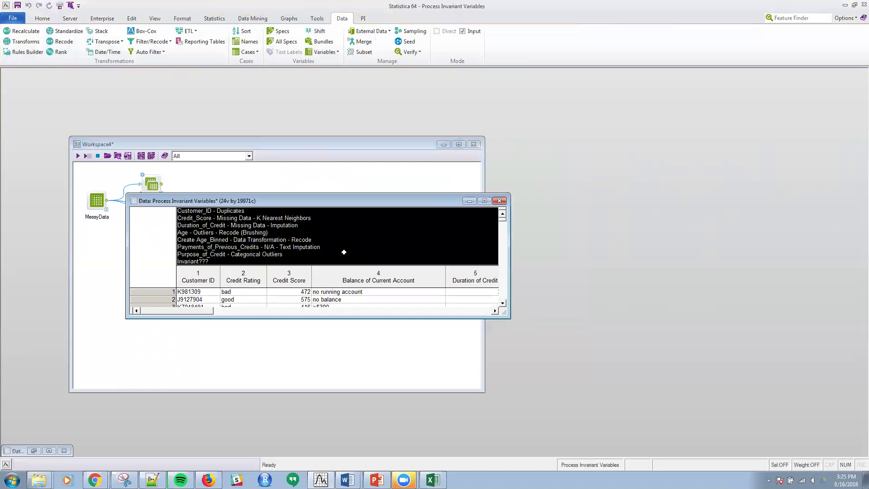
left_click(284, 277)
scroll(519, 343, "down", 3)
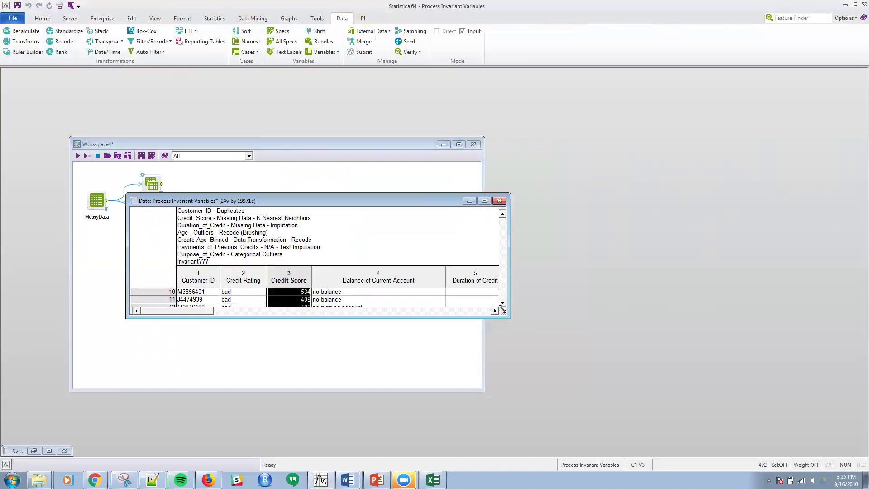
left_click_drag(505, 314, 670, 392)
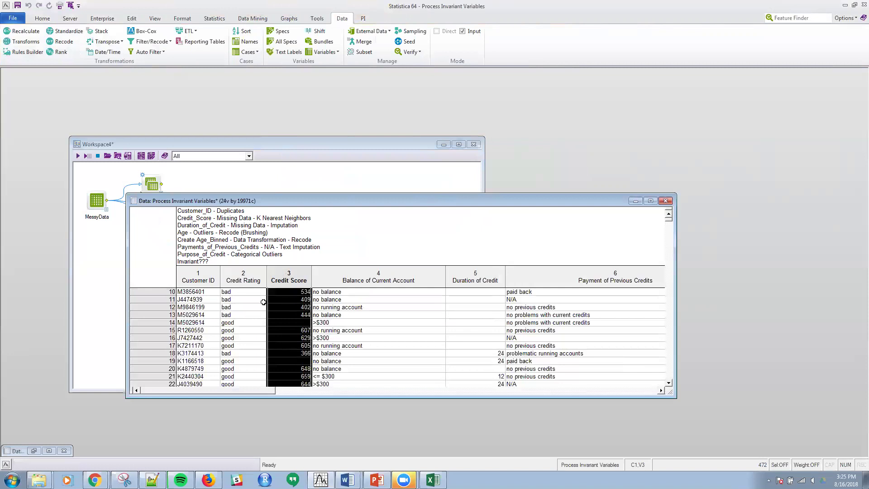
left_click(380, 277)
left_click(475, 277)
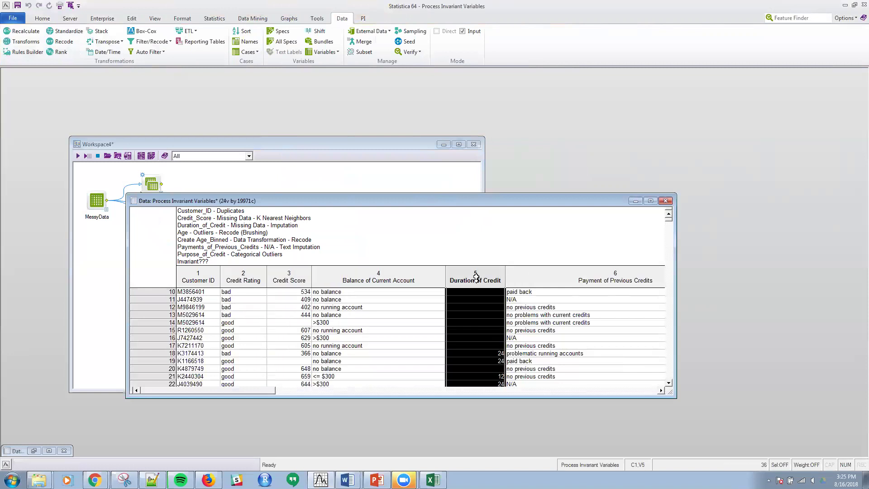
left_click(618, 277)
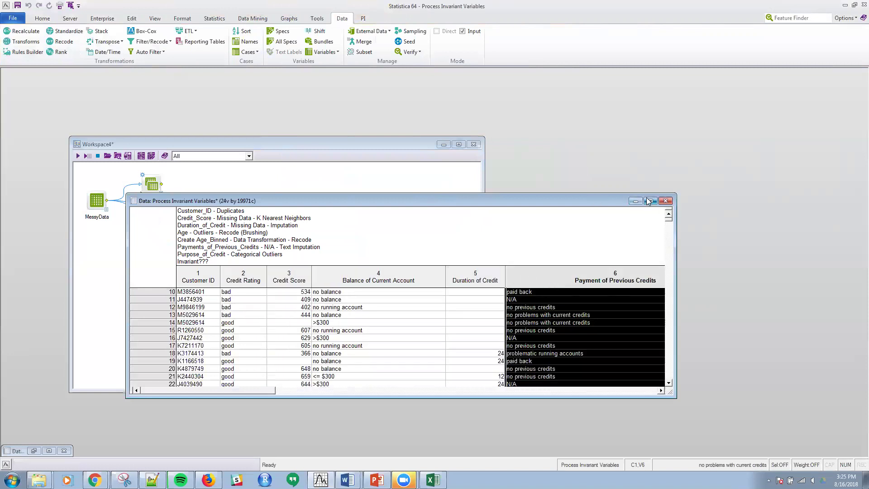
left_click(665, 200)
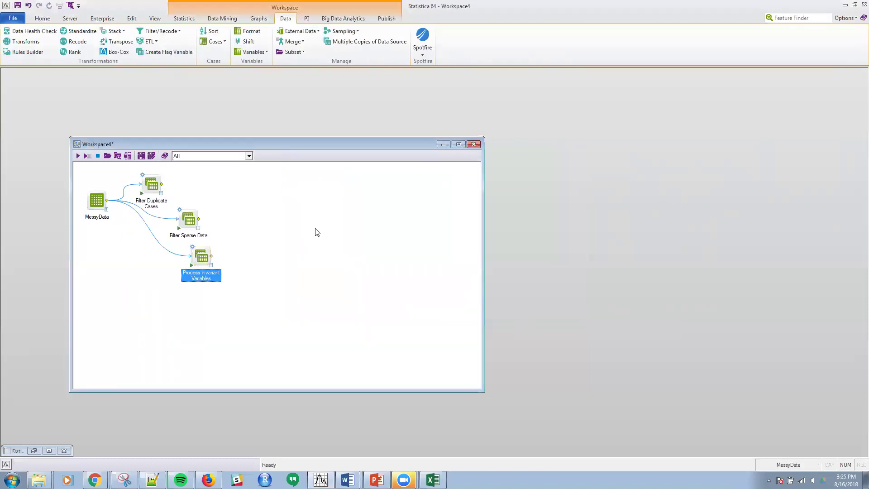
Add a Recode Outliers node connected to MessyData and place it below the Process Invariant Variables node
left_click_drag(200, 257, 208, 257)
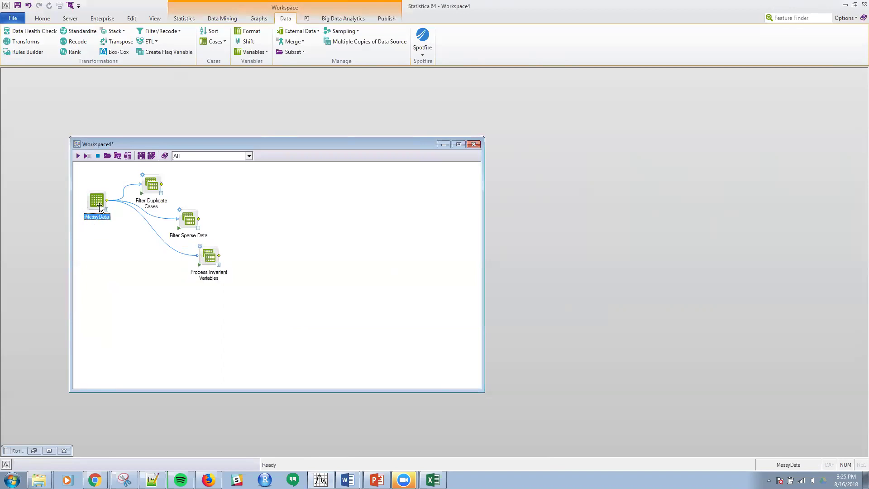
left_click(153, 32)
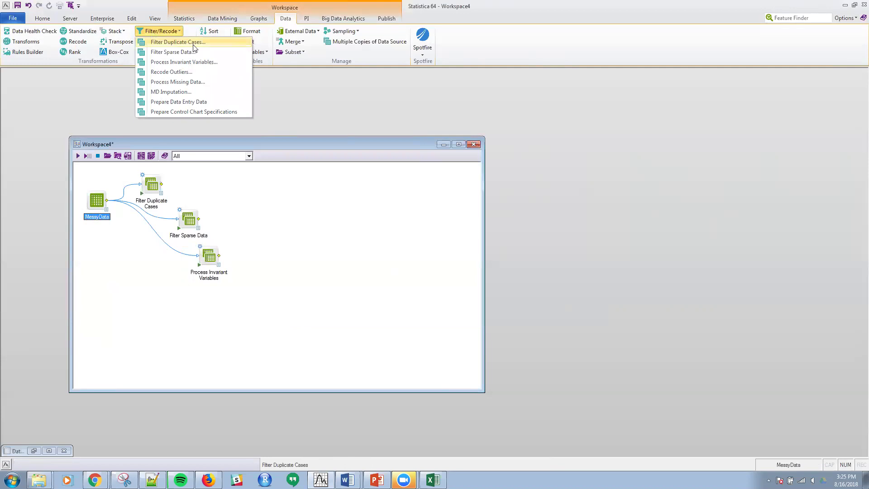
left_click(186, 71)
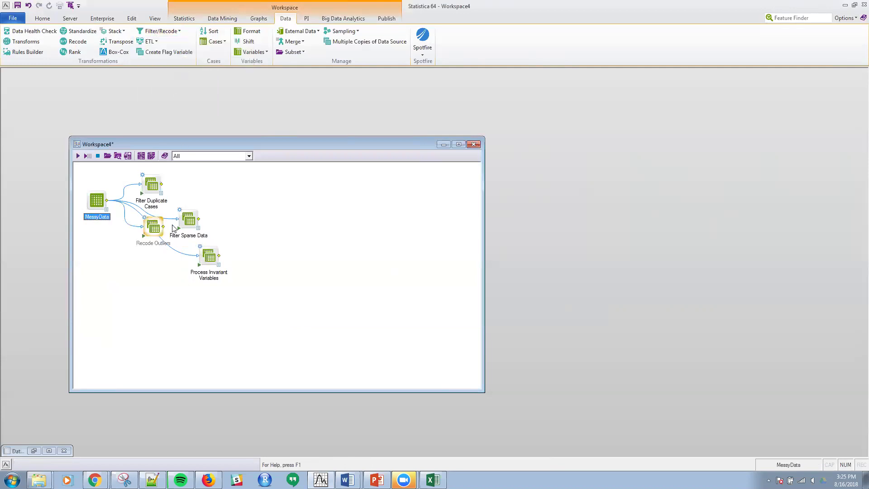
left_click_drag(147, 226, 205, 297)
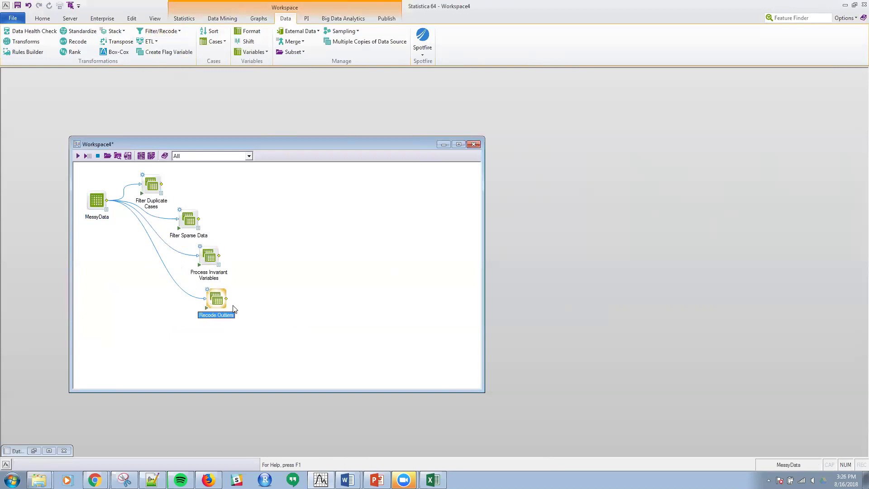
Set Credit Score as the input variable in the Recode Outliers node's parameters
double_click(211, 300)
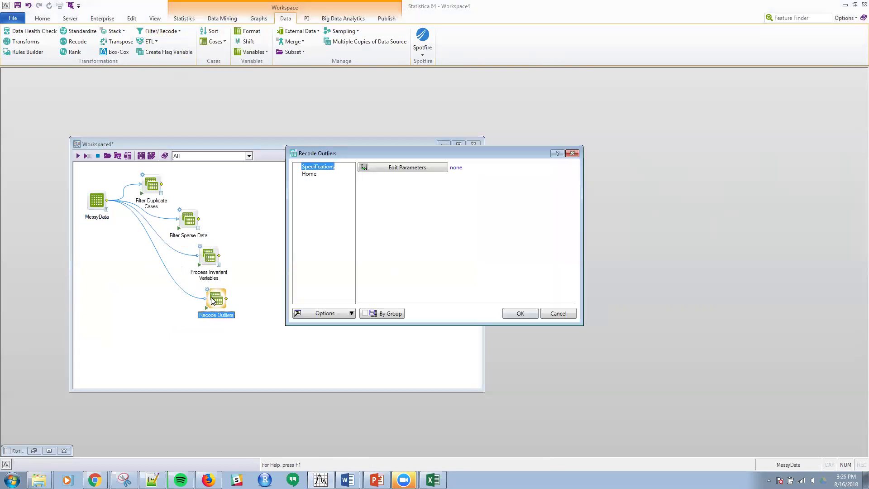
left_click(420, 169)
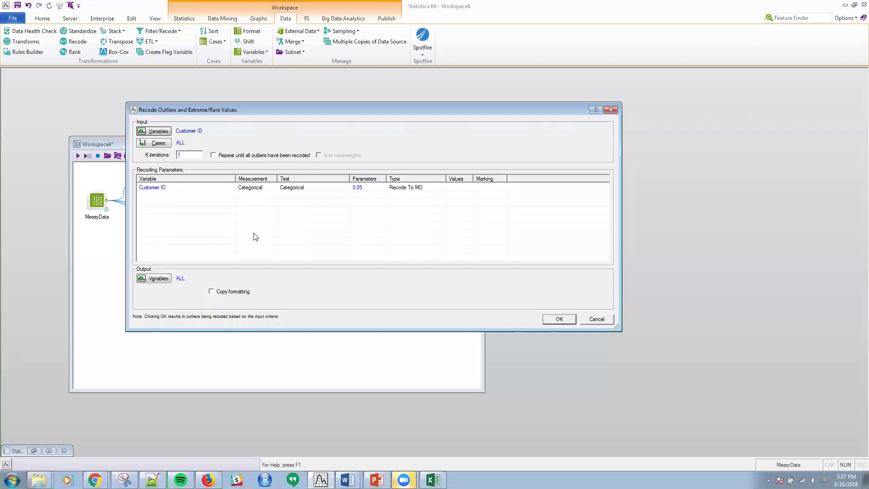
left_click(158, 132)
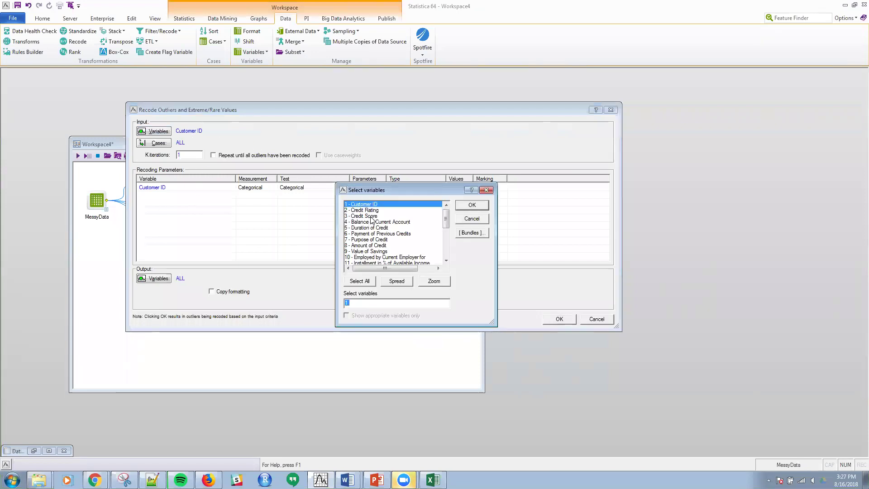
left_click(379, 216)
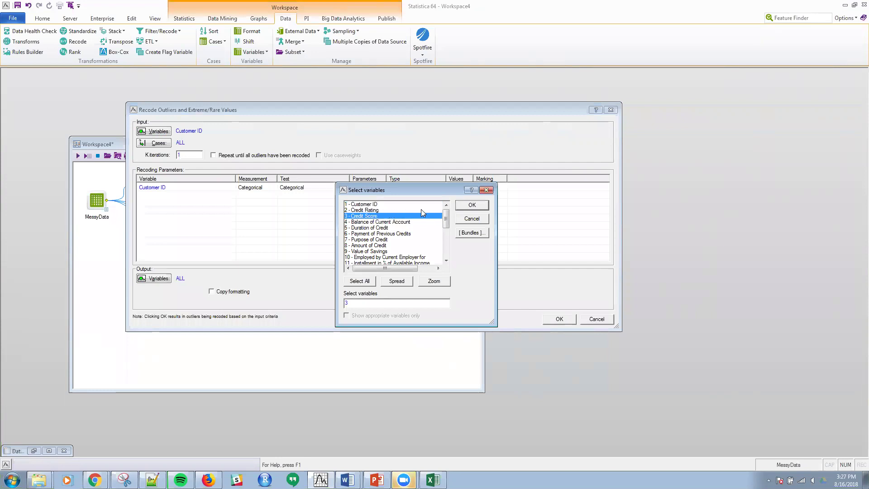
left_click(472, 205)
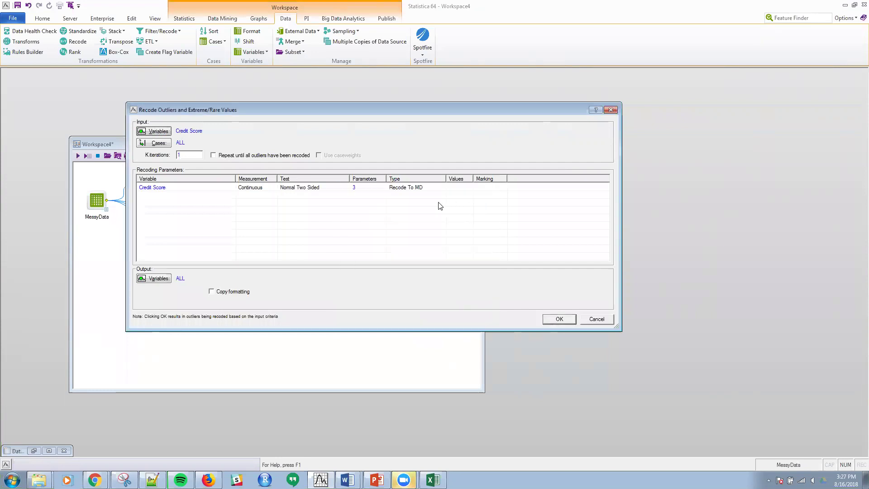
Add Credit Rating to Credit Score as an input variable for the Recode Outliers parameters
left_click(159, 133)
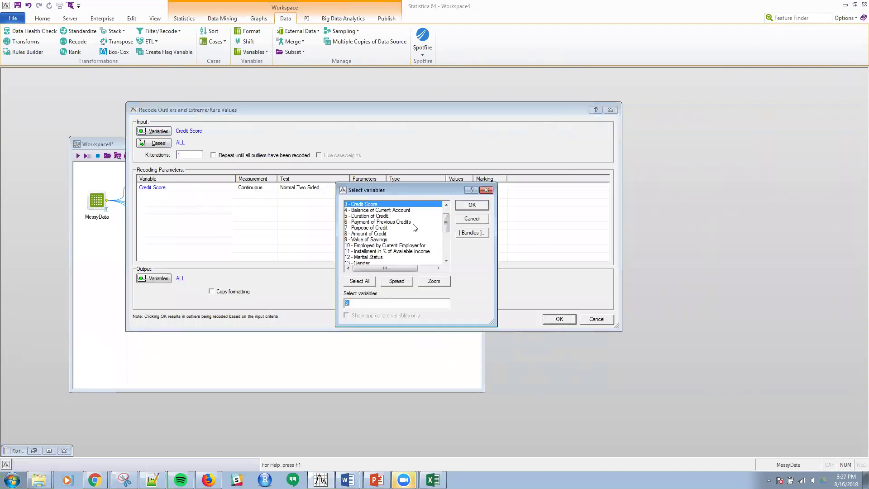
scroll(445, 224, "up", 1)
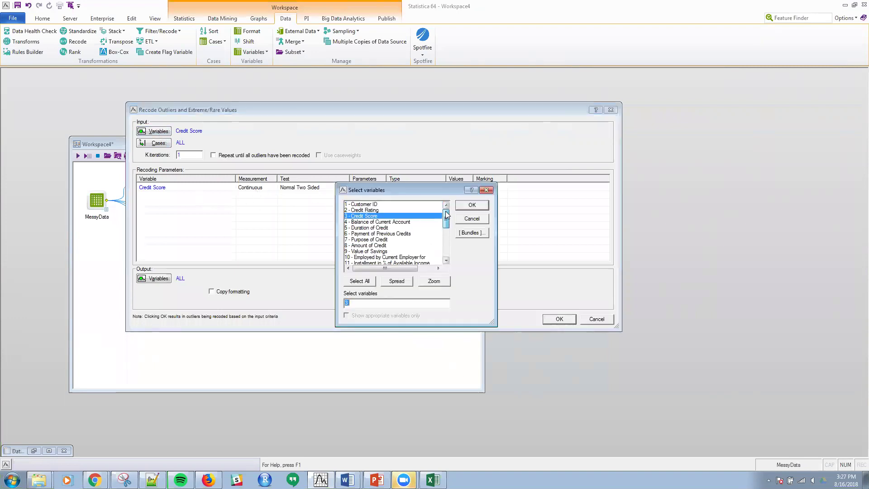
left_click(371, 210, "ctrl")
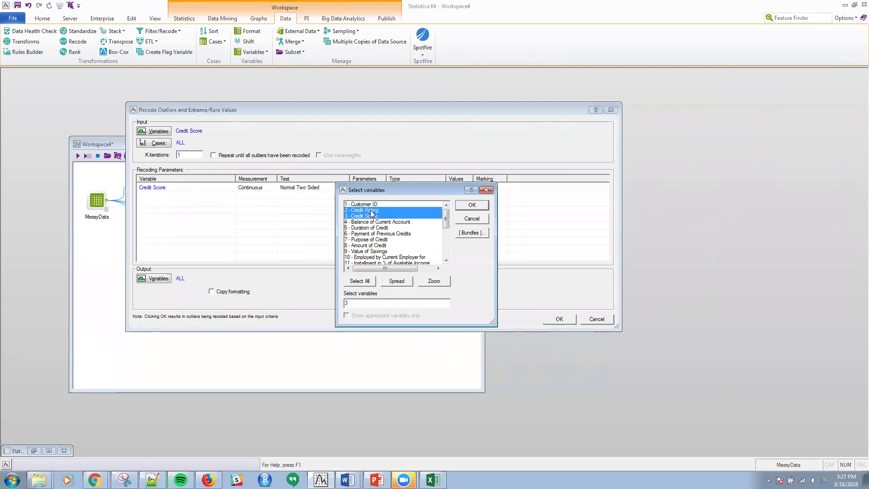
left_click(471, 205)
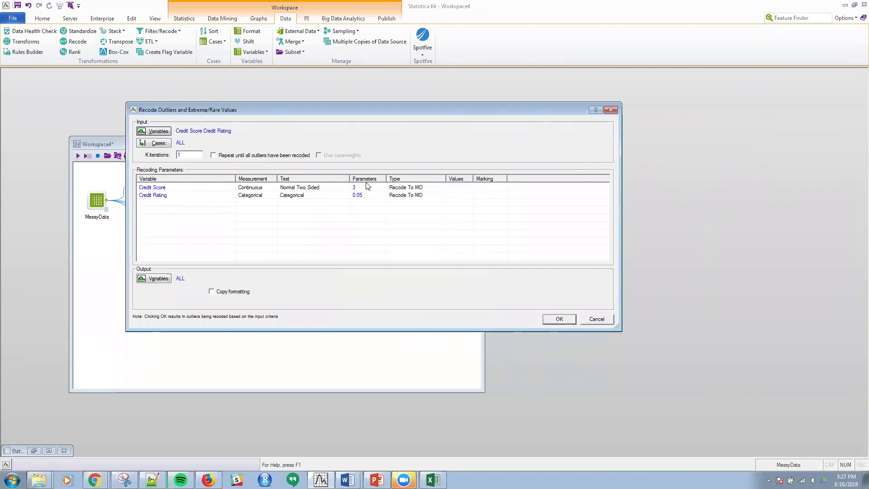
Review the outlier tests available for Credit Score, leaving Normal Two Sided selected
mouse_move(373, 189)
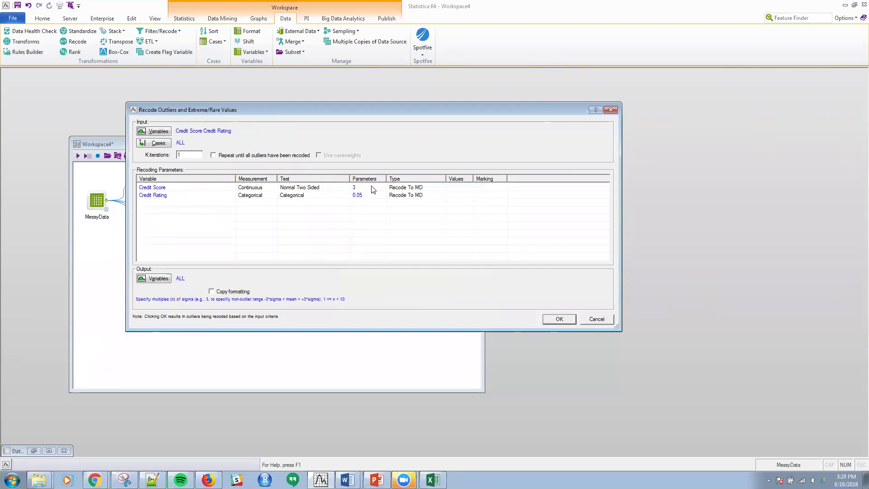
left_click(326, 189)
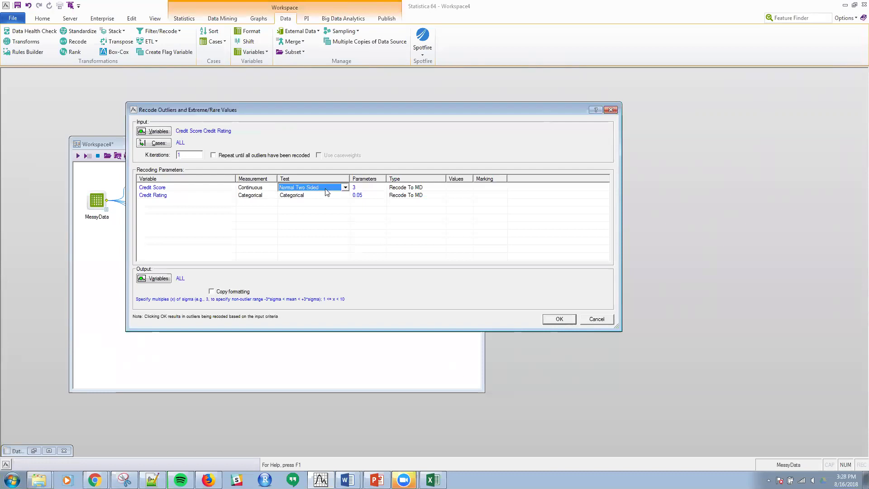
left_click(346, 188)
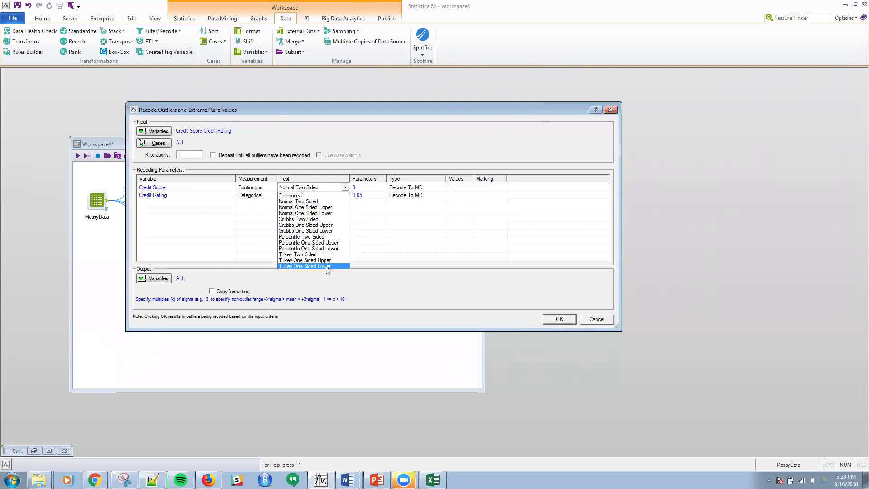
left_click(319, 169)
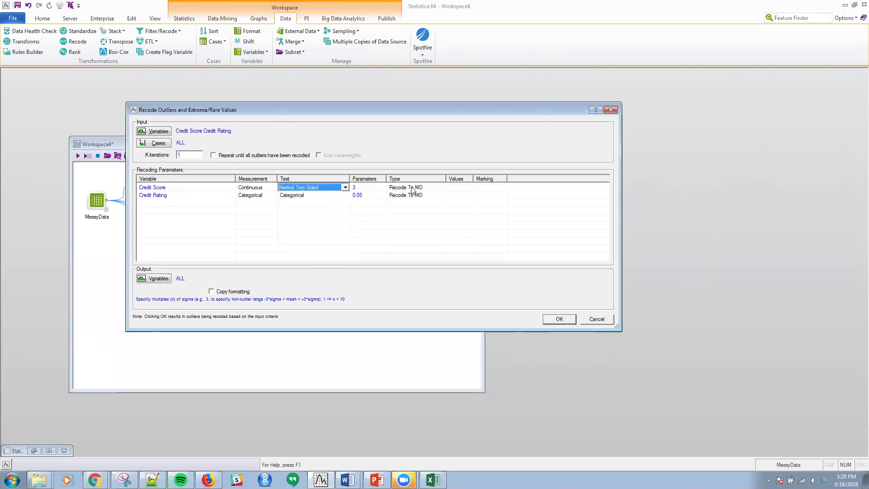
Set Credit Score's outlier recoding type to Recode To Percentile with a value of 50
left_click(429, 190)
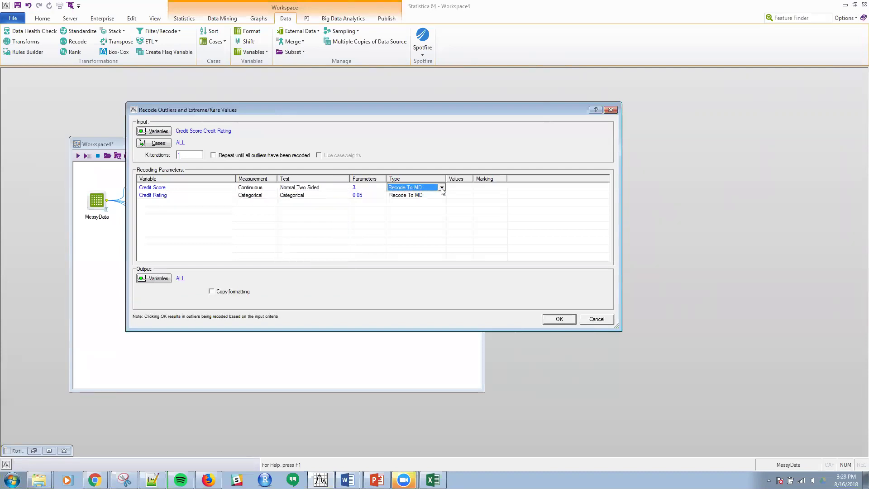
left_click(442, 188)
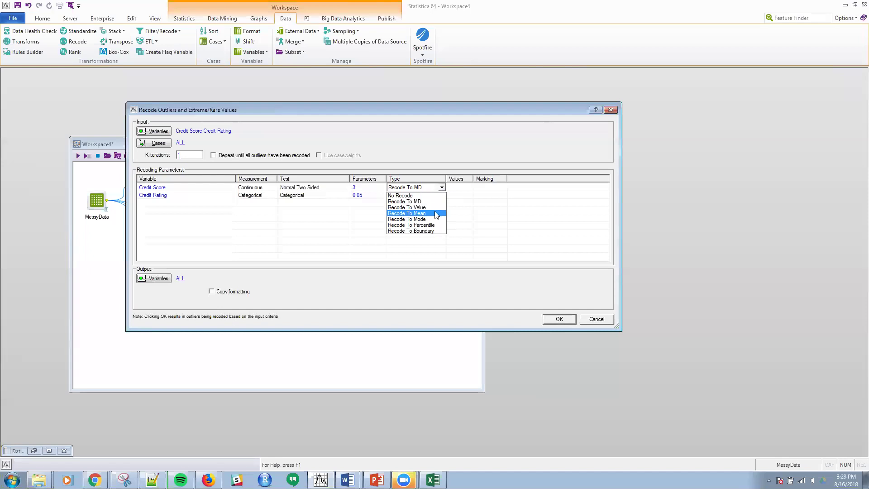
left_click(435, 225)
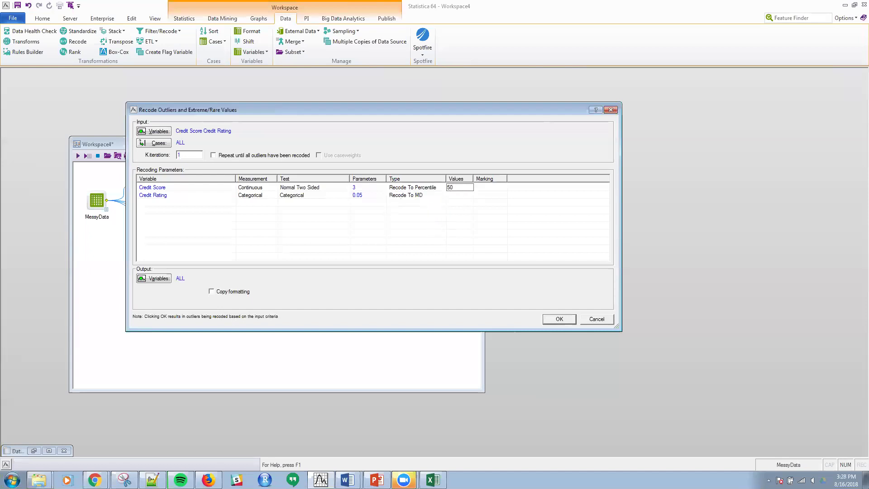
left_click(521, 191)
Keep Recode To MD as the recoding type for Credit Rating and apply the Recode Outliers node's settings
left_click(430, 198)
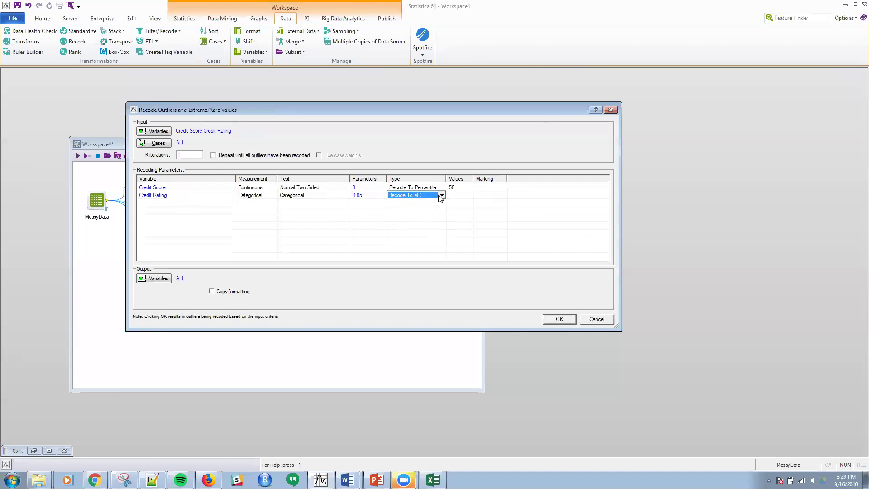
left_click(441, 196)
left_click(442, 196)
left_click(430, 209)
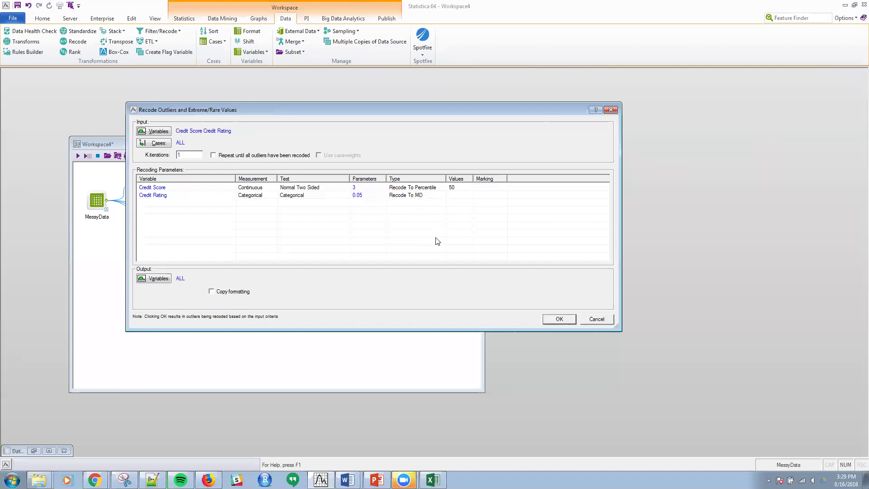
left_click(560, 319)
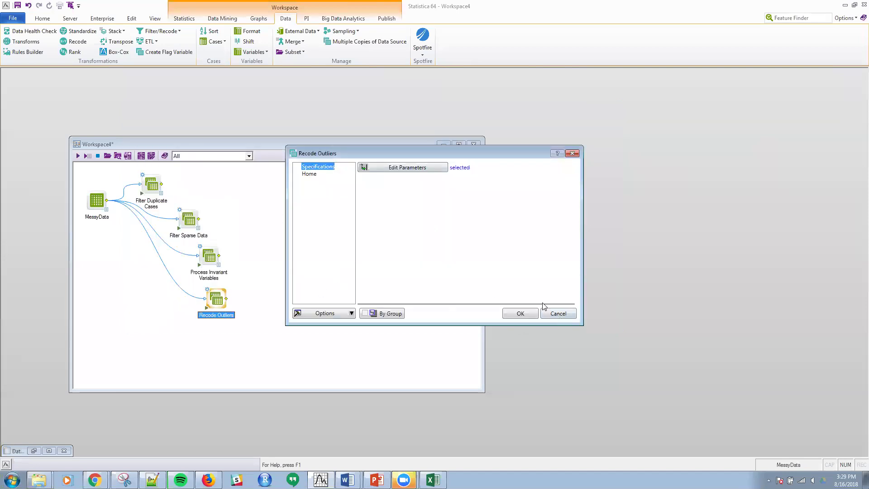
left_click(519, 314)
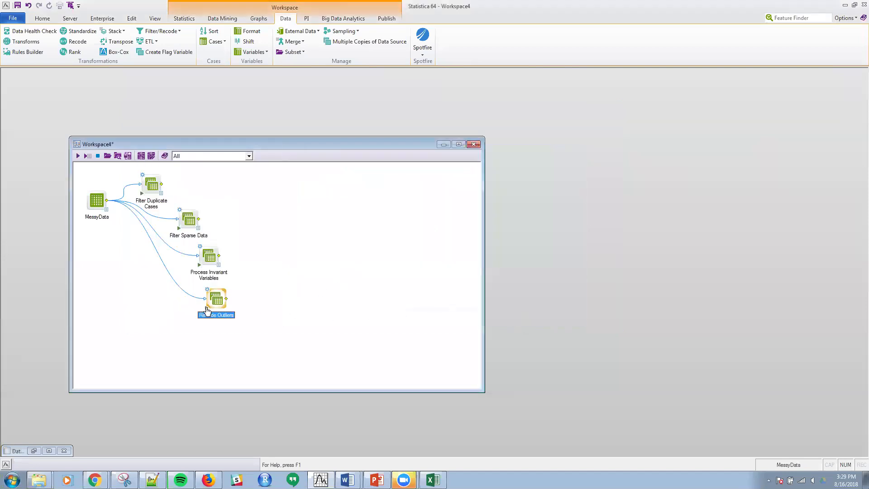
Open the Recode Outliers output spreadsheet, enlarge it, look through its first rows and minimize it
double_click(226, 310)
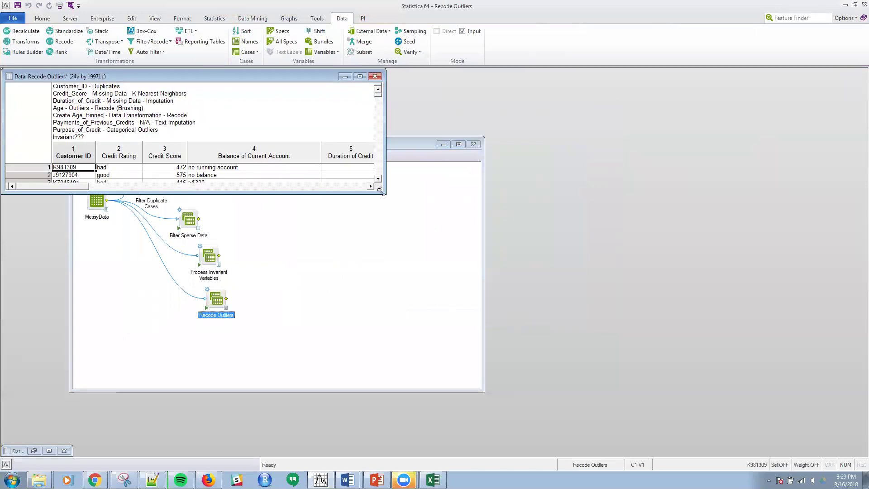
left_click_drag(382, 193, 666, 345)
left_click(336, 278)
scroll(336, 281, "down", 7)
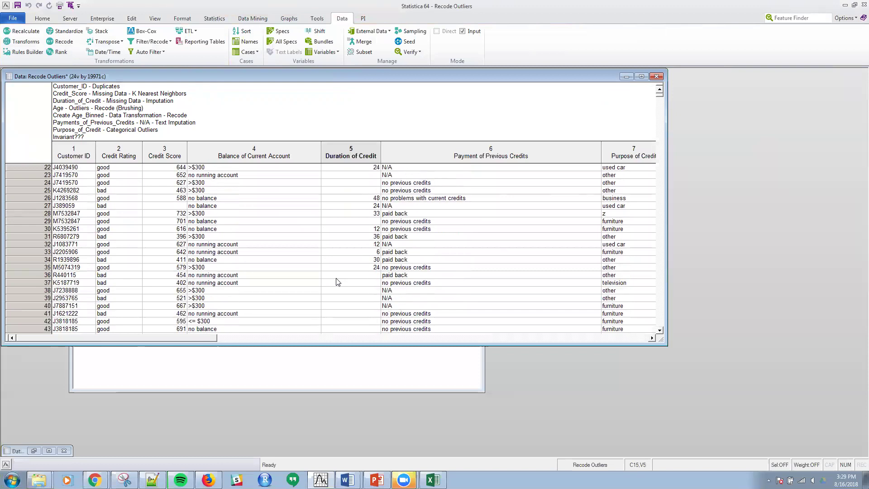
scroll(336, 282, "up", 7)
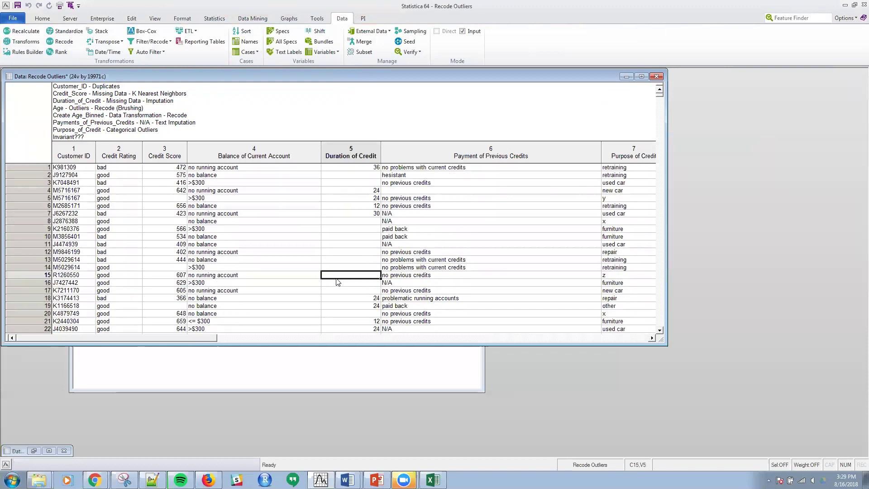
left_click(626, 77)
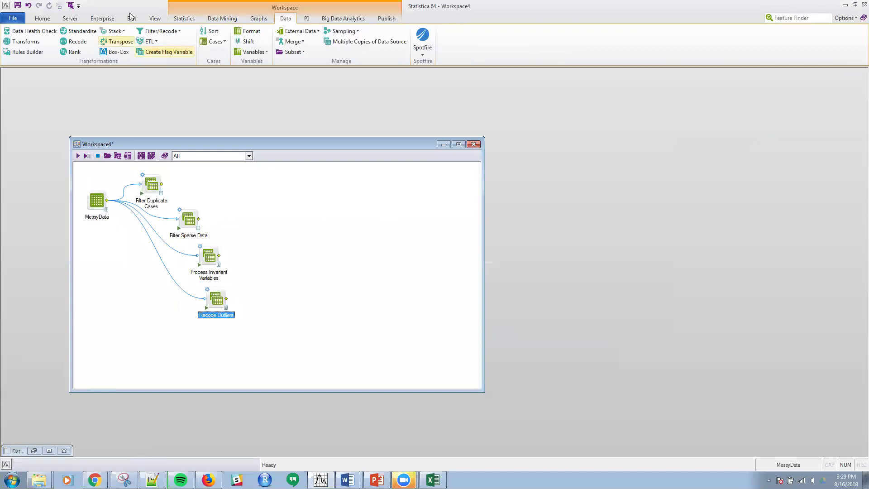
Add a Process Missing Data node below Recode Outliers and connect it to MessyData
left_click(162, 30)
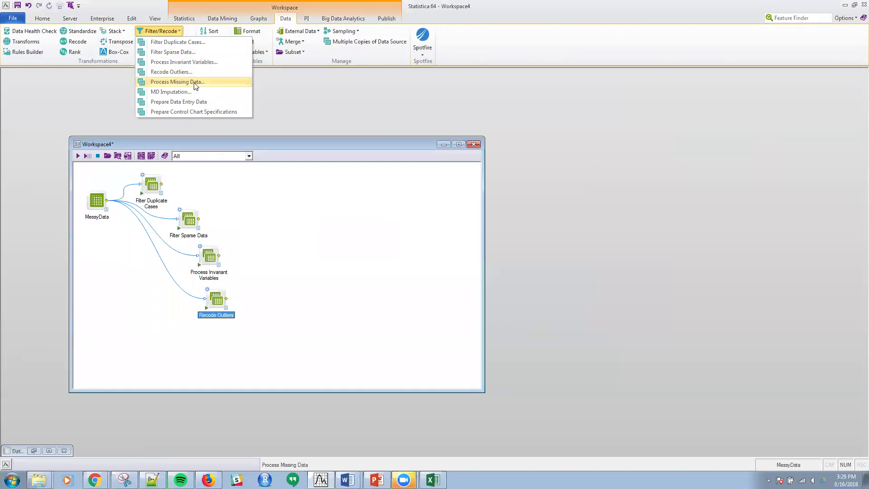
left_click(195, 83)
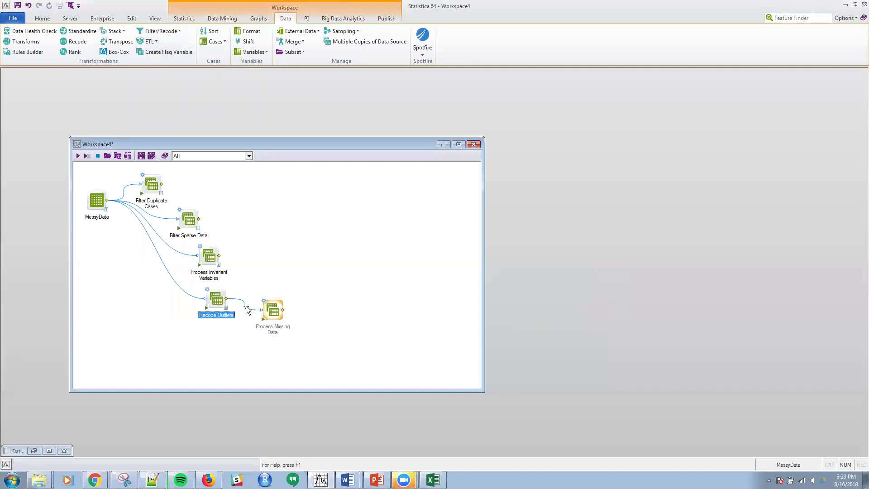
left_click_drag(269, 315, 226, 345)
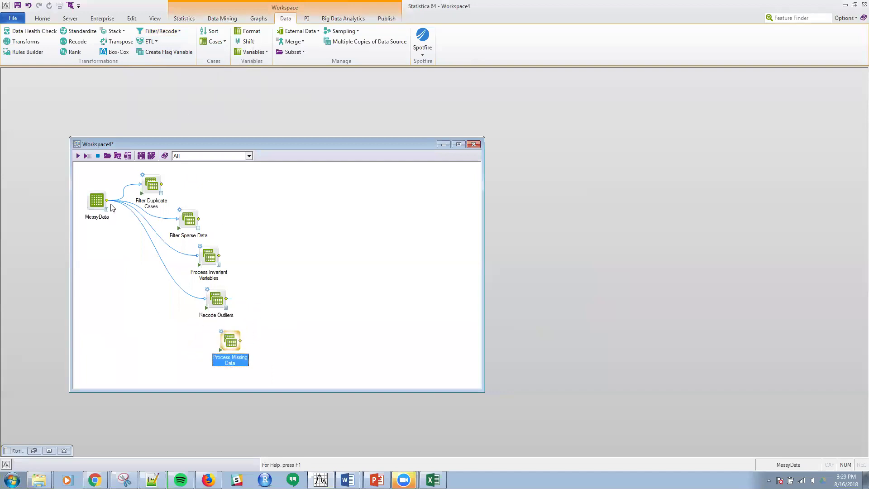
left_click_drag(107, 205, 231, 341)
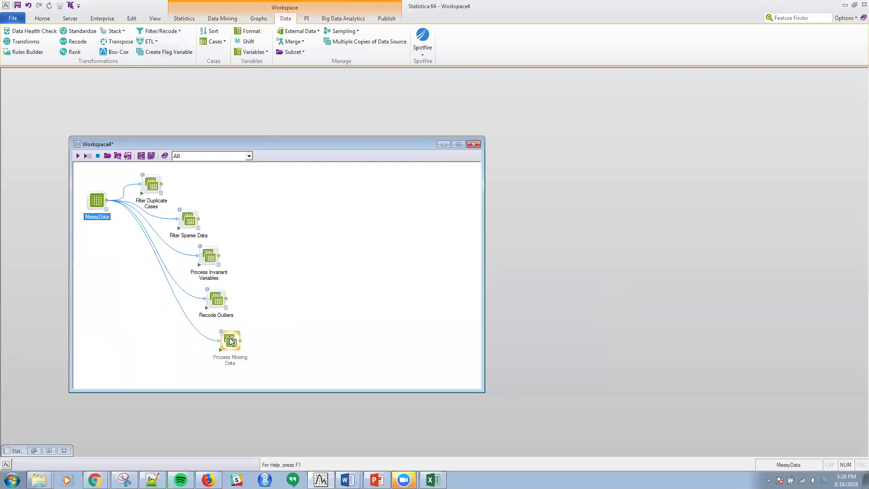
Set all variables as input in the Process Missing Data node's parameters
double_click(230, 343)
left_click(412, 169)
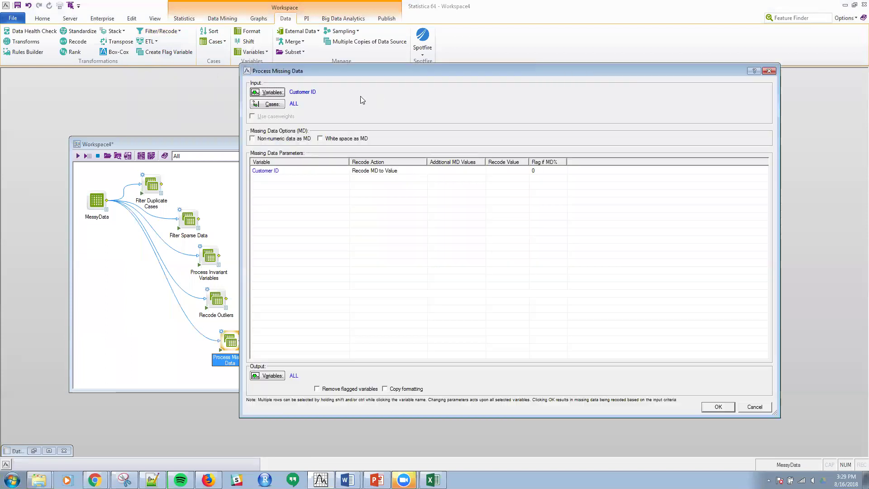
left_click(274, 93)
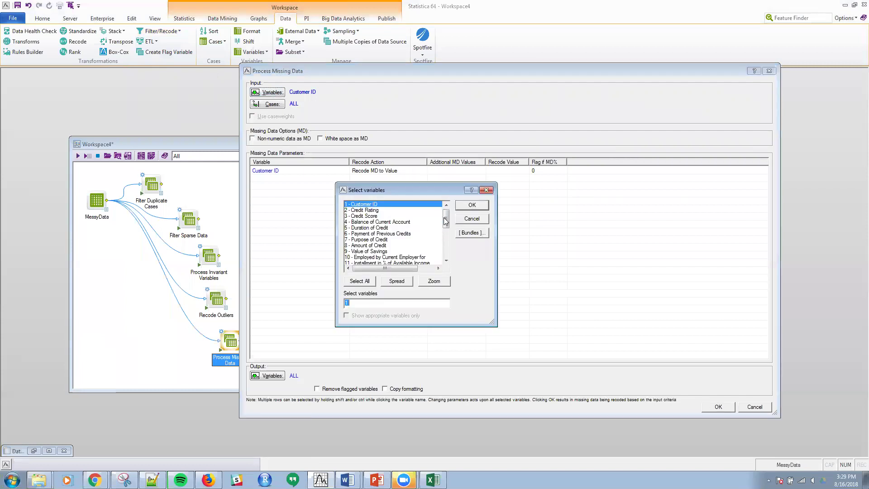
left_click(447, 247)
left_click(447, 249)
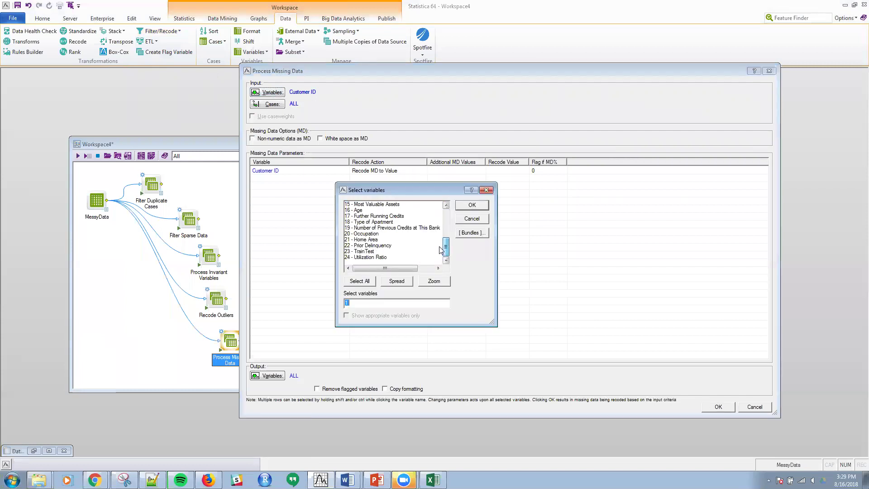
left_click(357, 281)
left_click(473, 205)
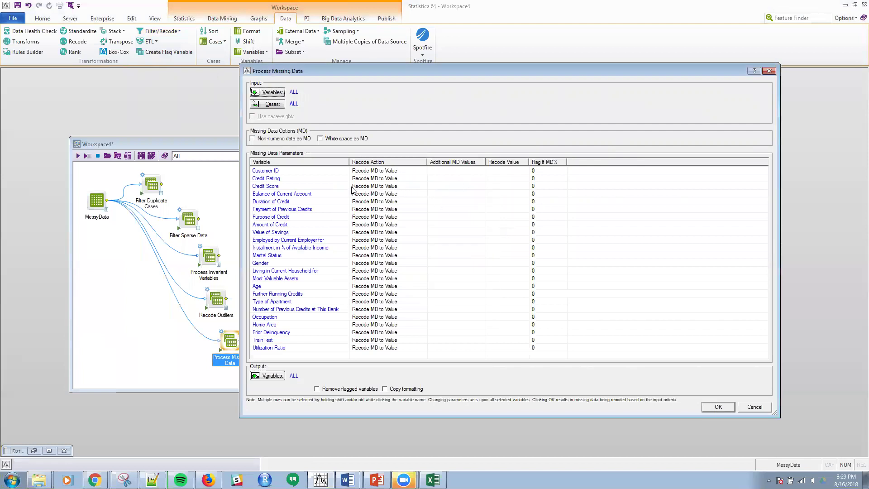
Review the recode actions available for Customer ID, then close the Process Missing Data parameters without changing the action
left_click(404, 171)
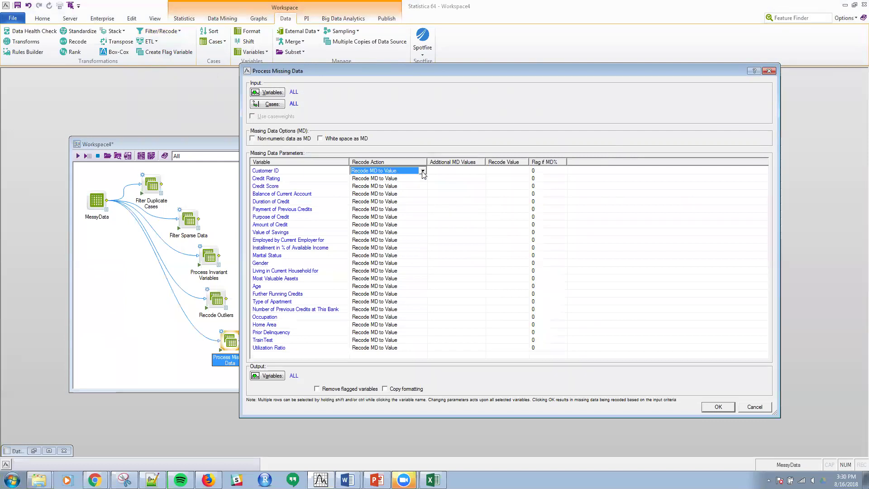
left_click(423, 172)
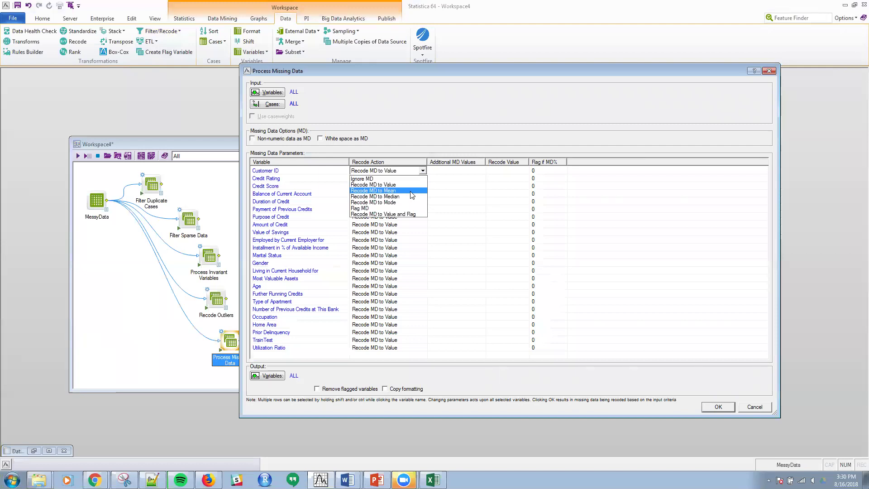
left_click(431, 138)
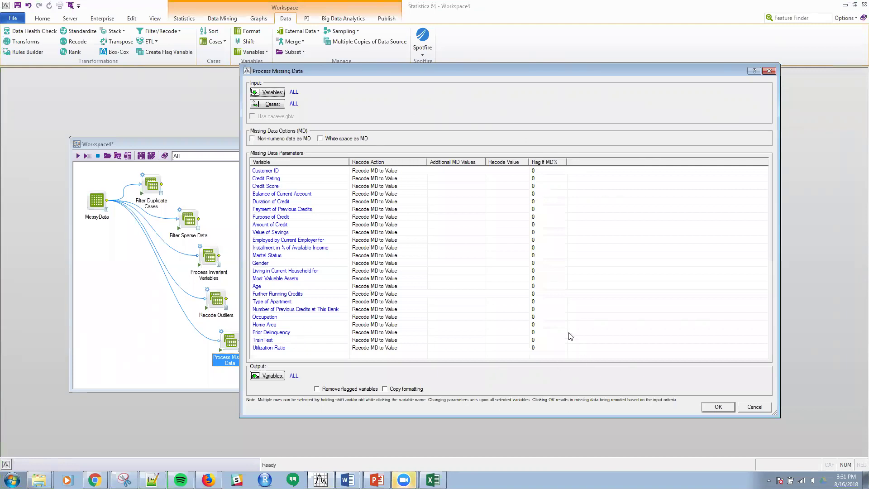
left_click(754, 408)
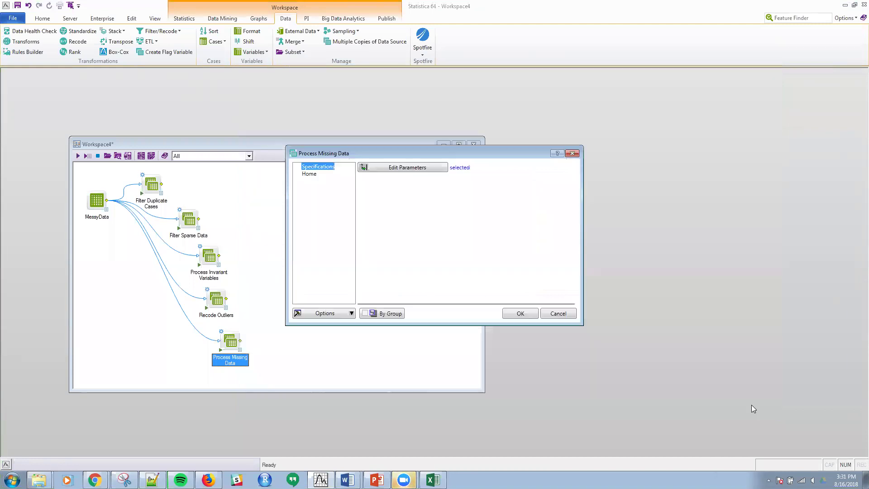
left_click(556, 315)
Open the MessyData spreadsheet, read the data-cleaning notes in its header and close it
double_click(108, 213)
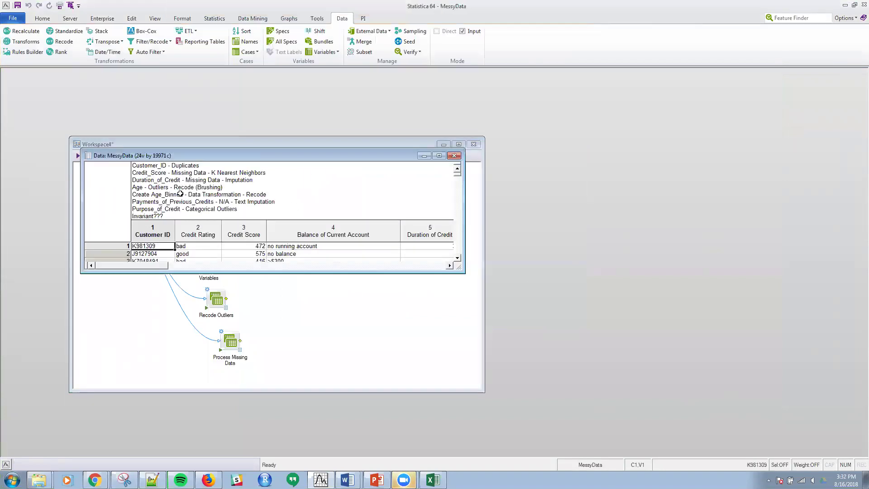
left_click(176, 186)
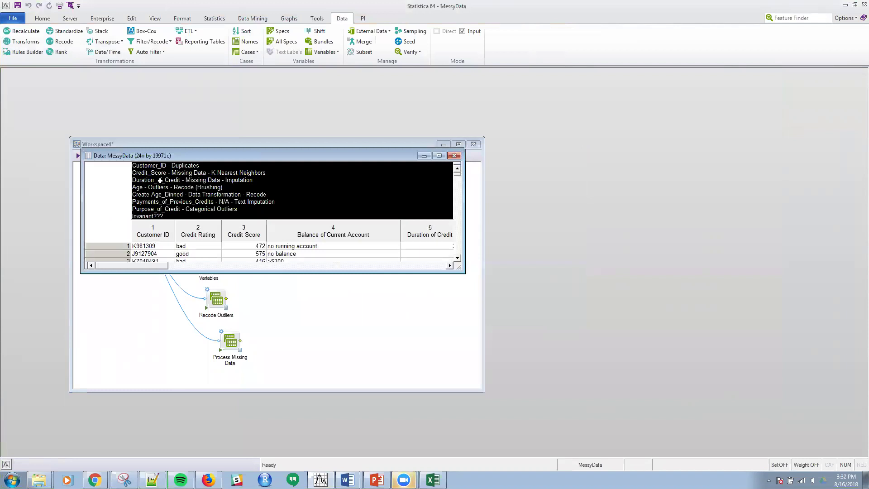
left_click(454, 155)
Limit the input variables of the Process Missing Data node to Duration of Credit
double_click(237, 342)
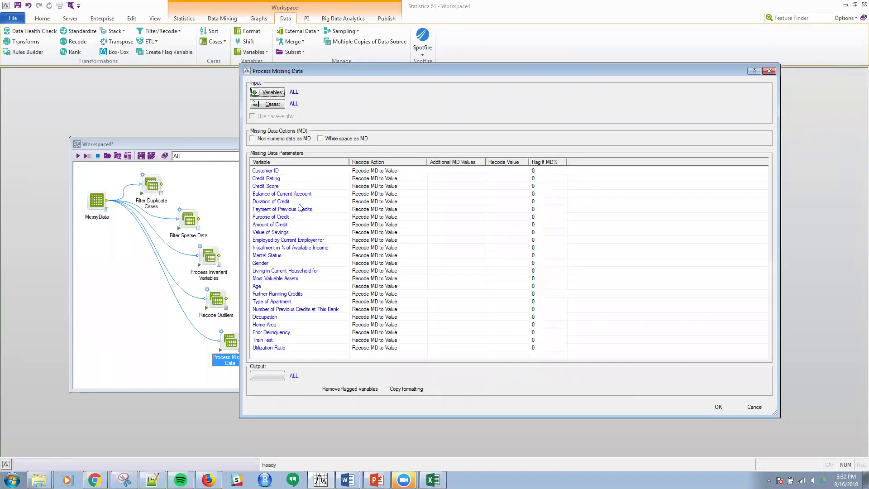
left_click(280, 203)
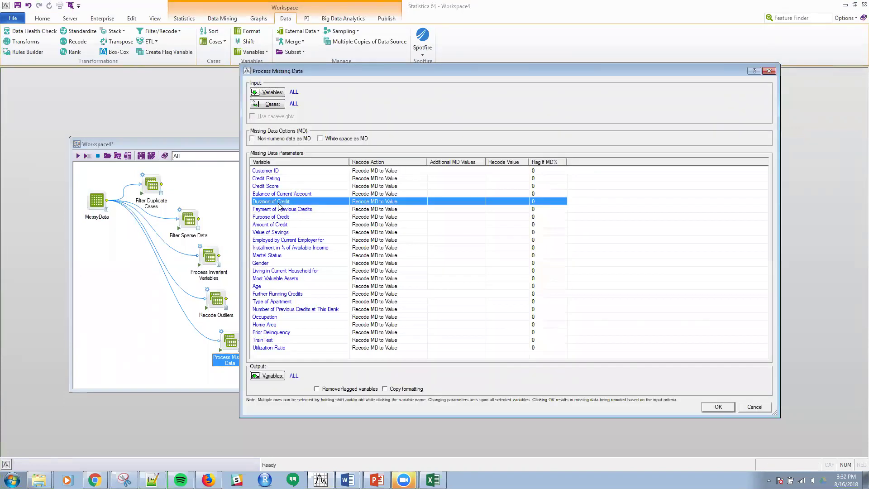
left_click(268, 93)
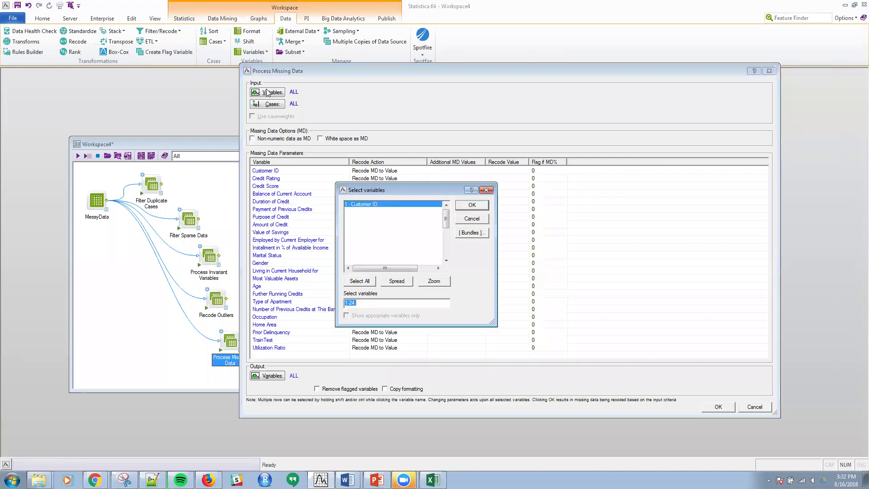
left_click(369, 228)
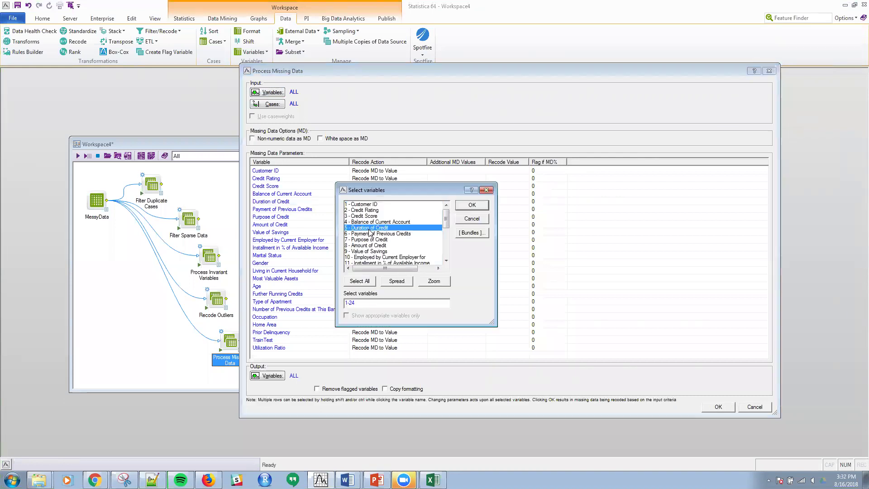
left_click(473, 205)
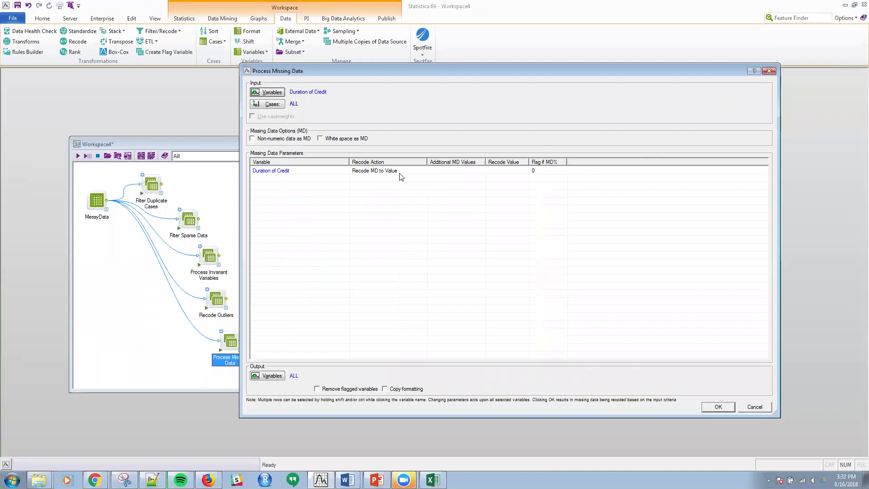
Set the recode value for Duration of Credit to MISSING and accept the Process Missing Data parameters
left_click(515, 171)
type("MISSING")
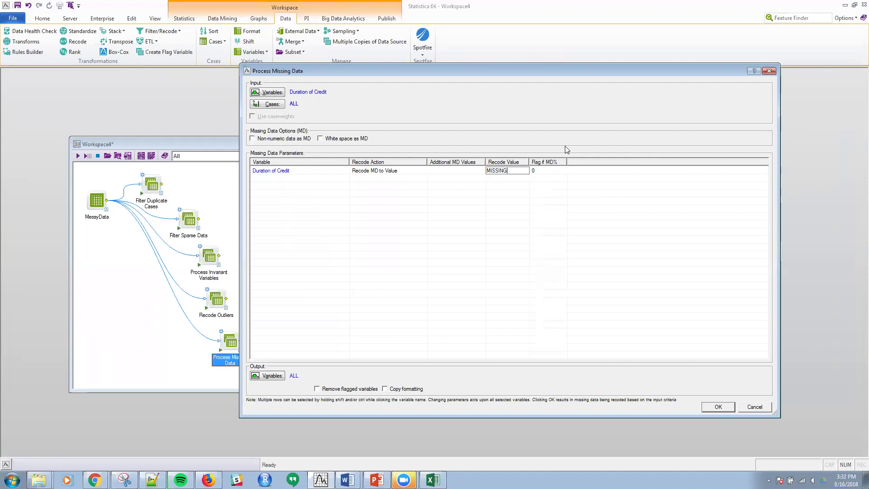
left_click(718, 407)
left_click(518, 317)
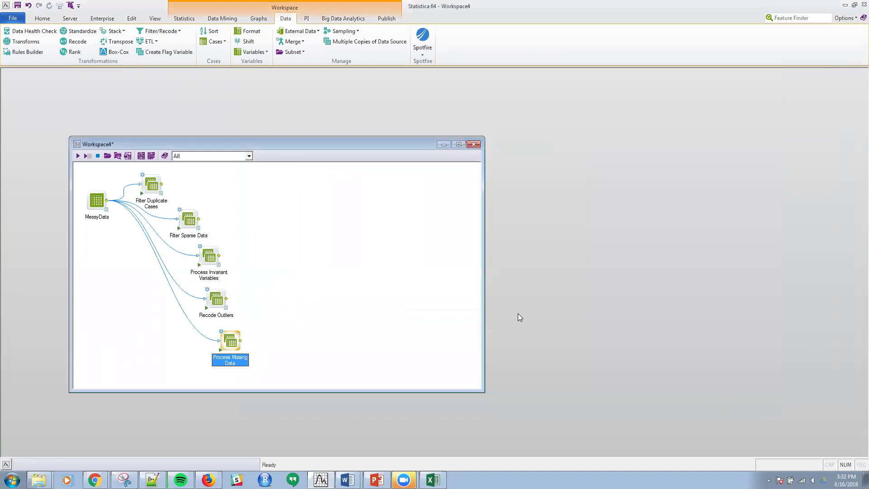
Run the Process Missing Data node, inspect the recoded Duration of Credit column in its enlarged output spreadsheet, and close it
left_click(220, 348)
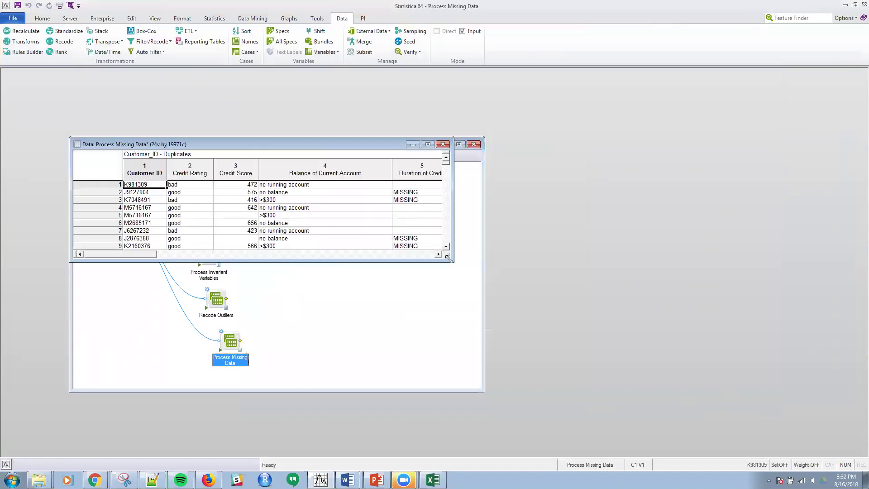
left_click_drag(448, 257, 797, 388)
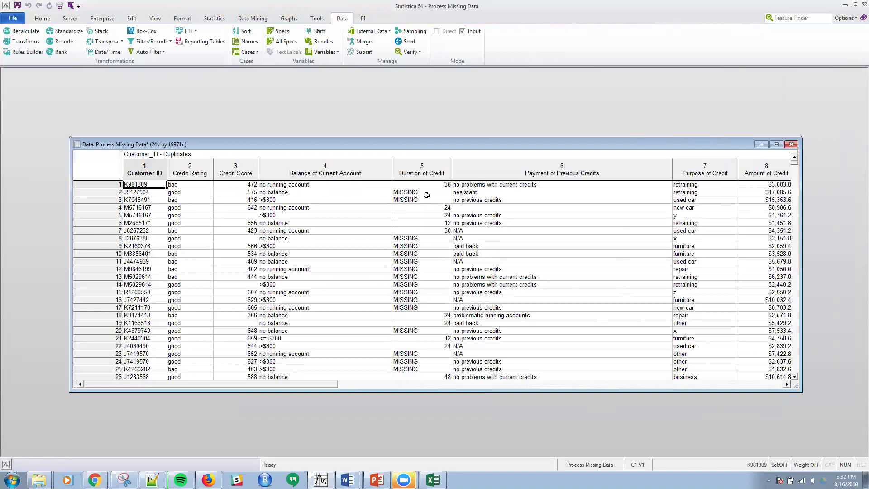
left_click_drag(416, 191, 416, 200)
left_click_drag(427, 239, 427, 300)
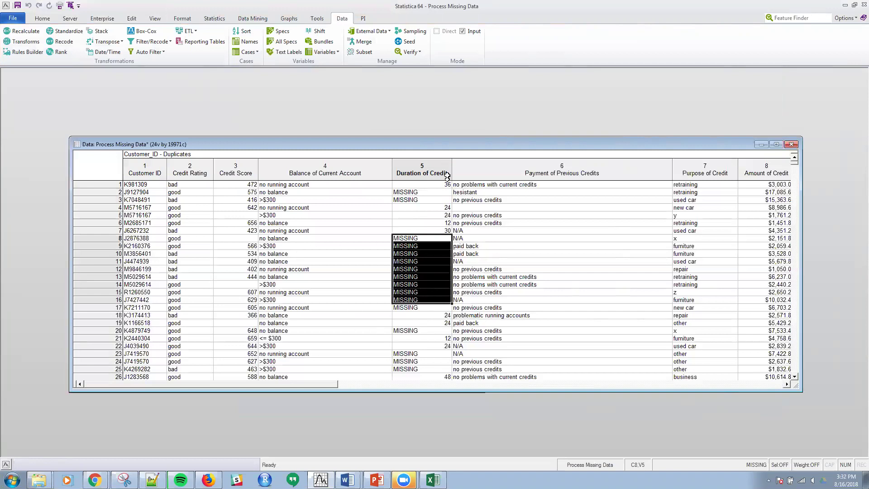
left_click(792, 144)
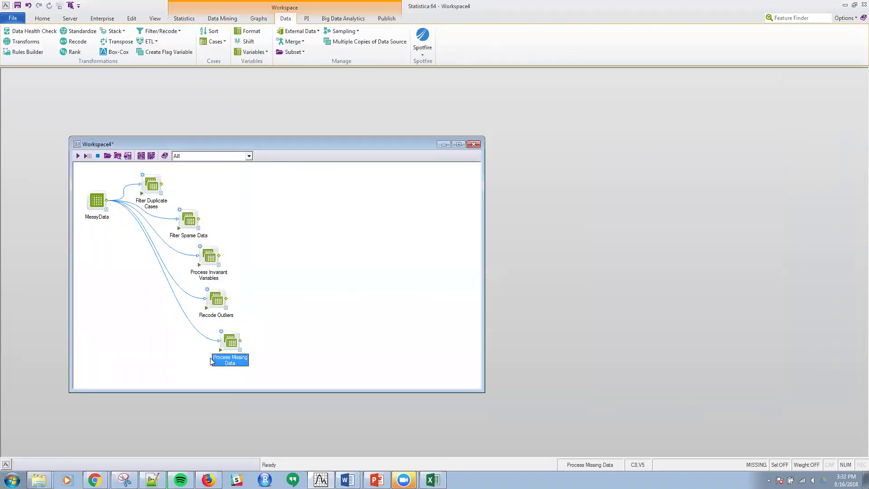
Review the recode action and recode value for Duration of Credit in the Process Missing Data parameters, then cancel out
double_click(234, 340)
left_click(429, 167)
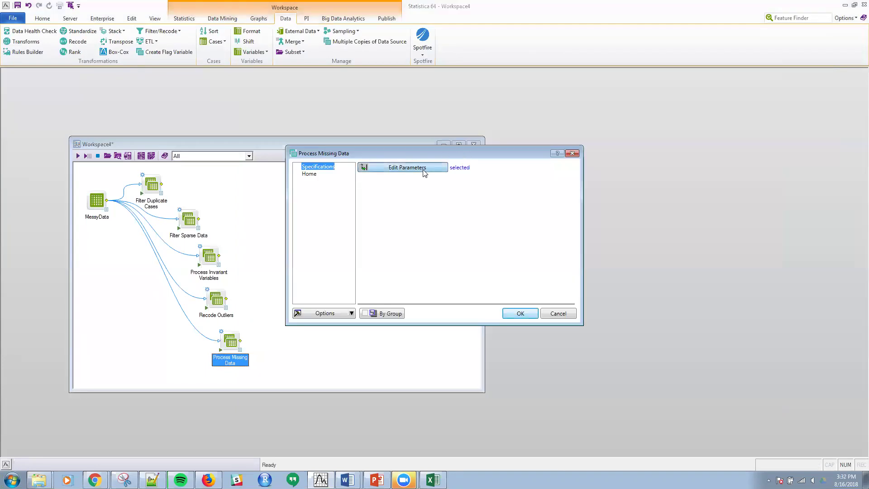
left_click(426, 172)
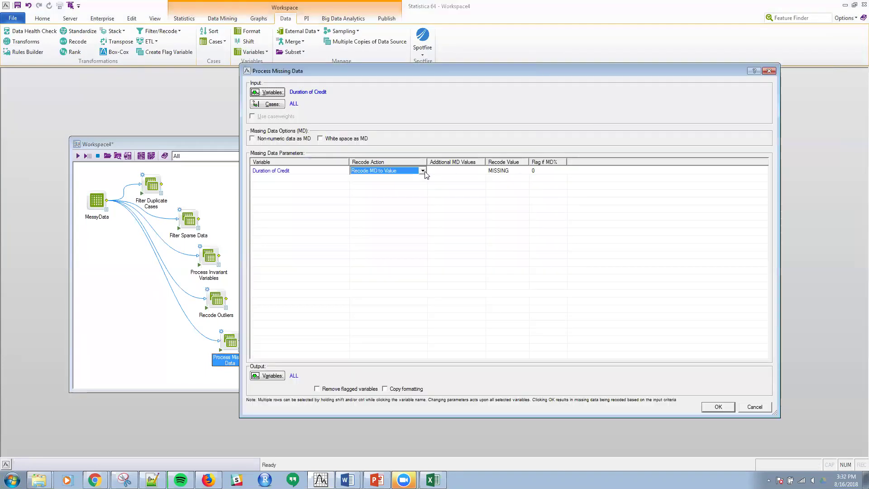
left_click(502, 172)
left_click(505, 174)
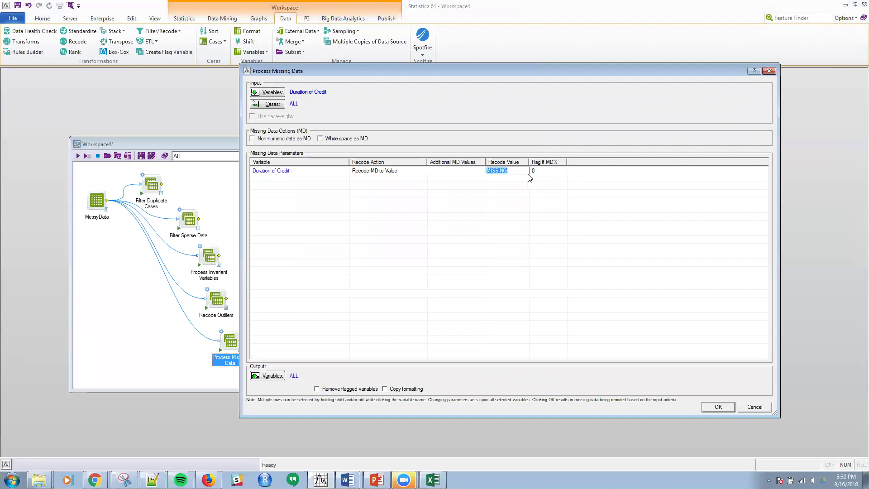
left_click(456, 182)
left_click(755, 406)
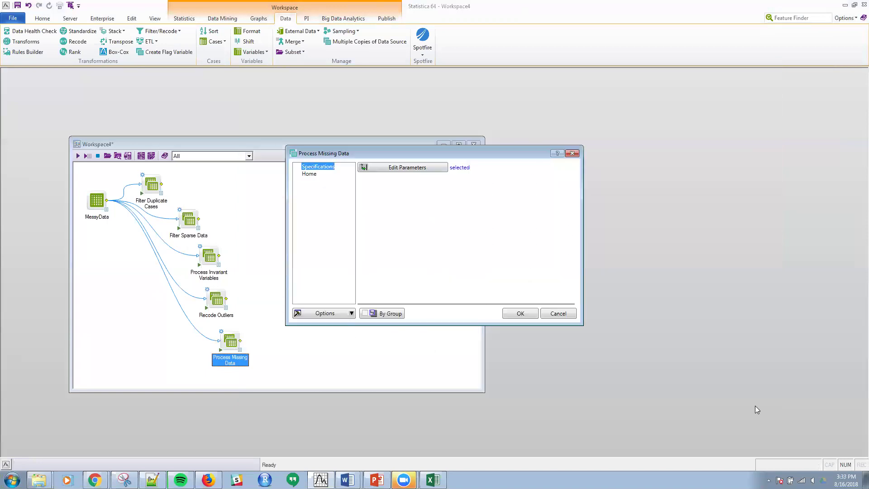
left_click(560, 313)
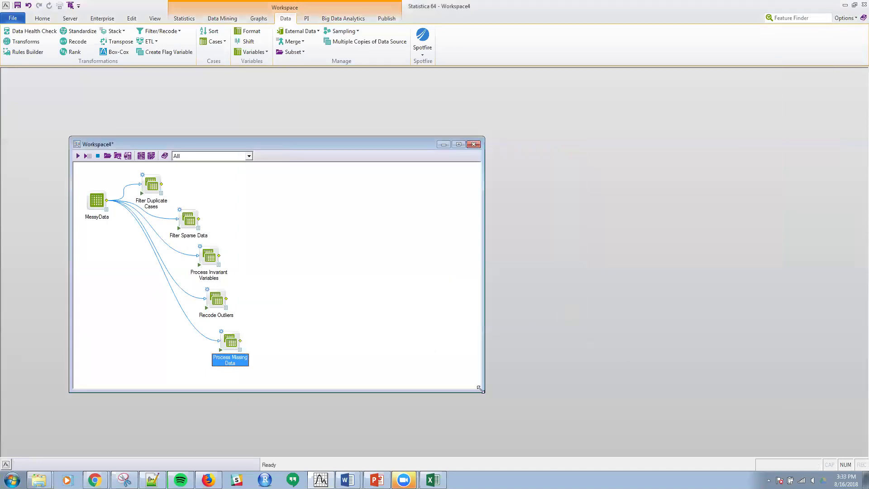
Enlarge the workspace, add an MD Imputation node from MessyData, place it below Process Missing Data and open its specifications
left_click_drag(480, 388, 535, 436)
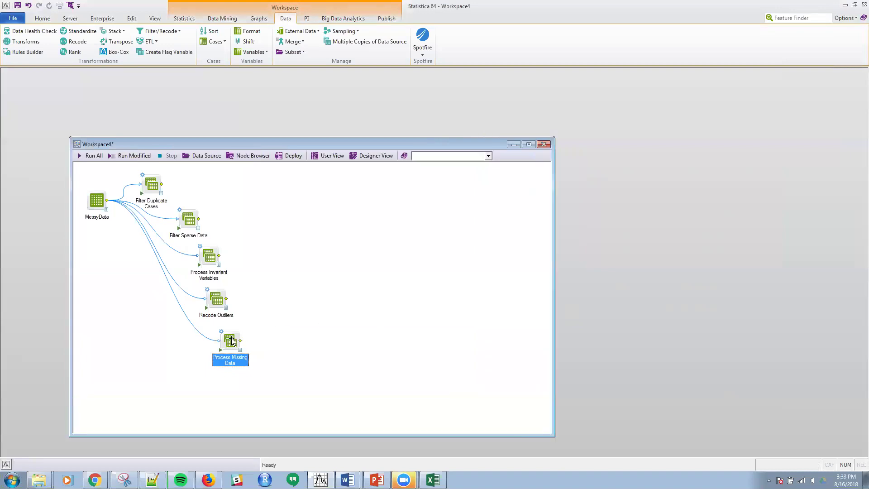
left_click(96, 201)
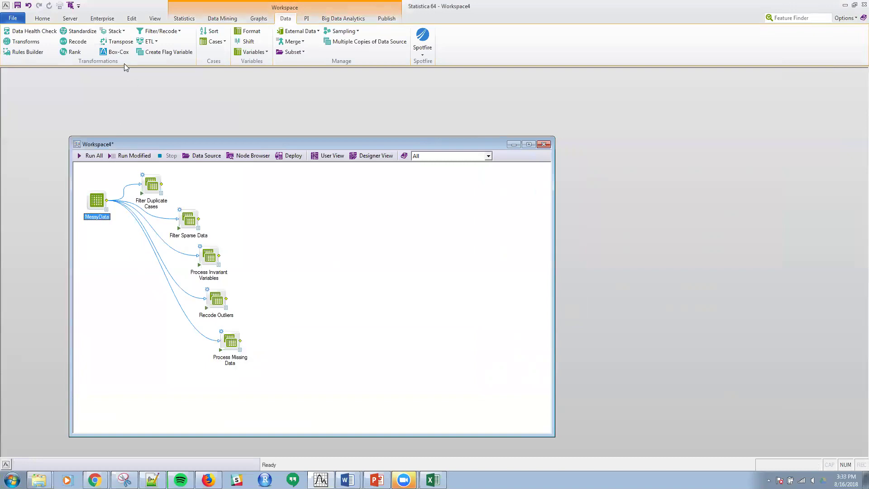
left_click(158, 31)
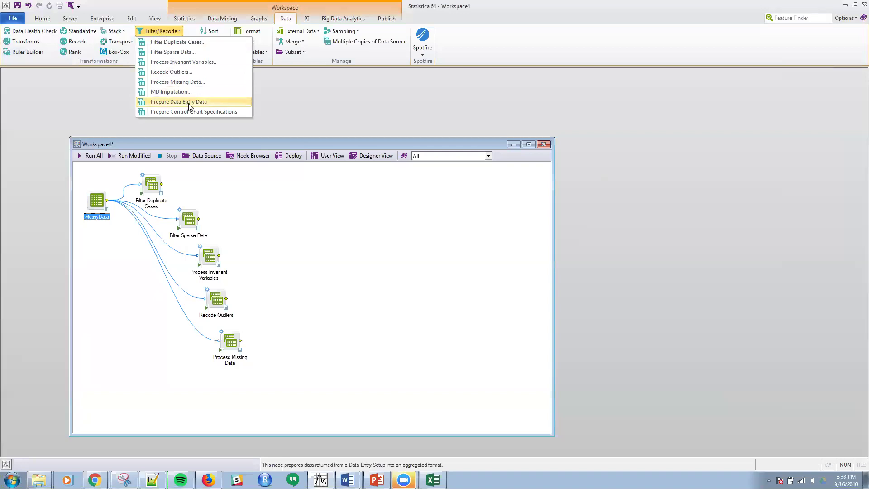
left_click(171, 91)
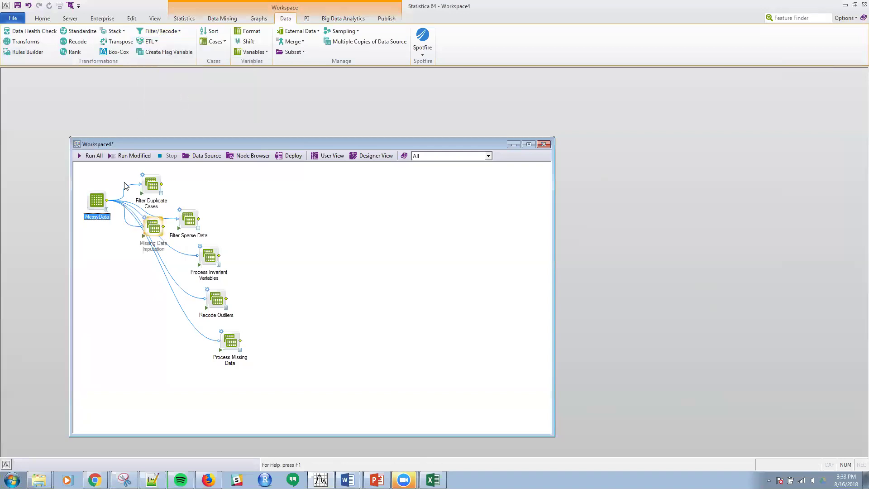
left_click_drag(151, 227, 240, 380)
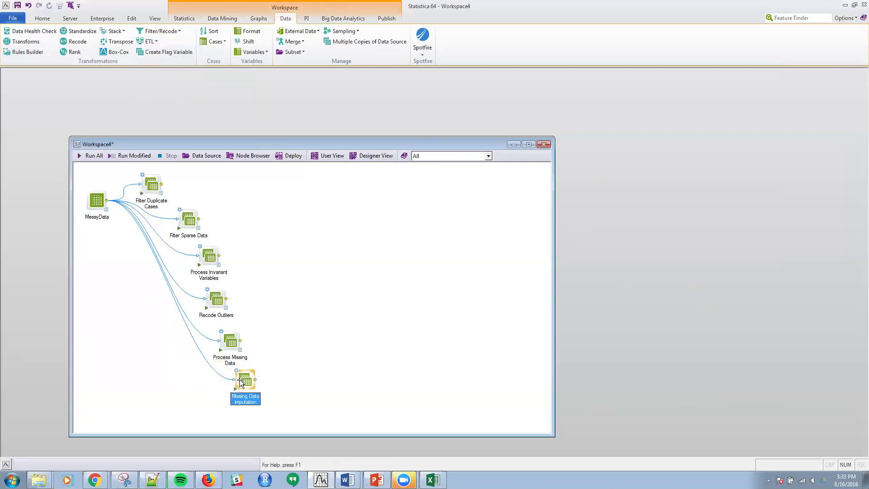
double_click(244, 383)
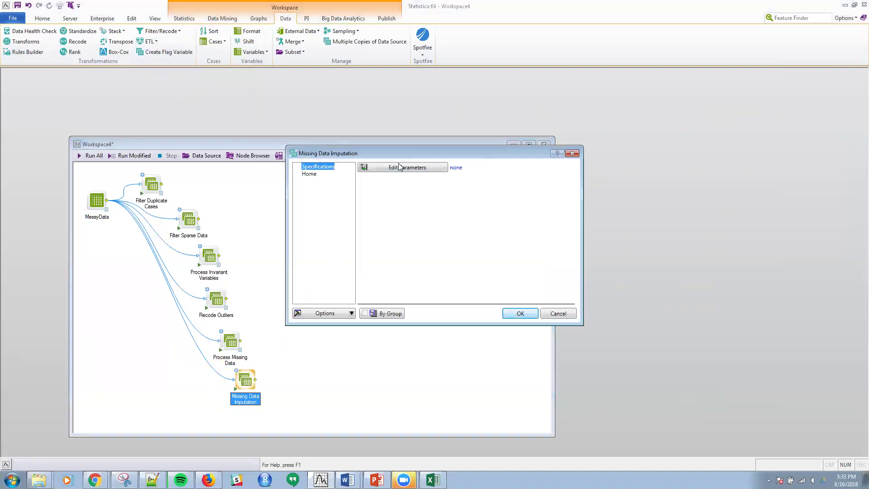
left_click(399, 166)
left_click(363, 188)
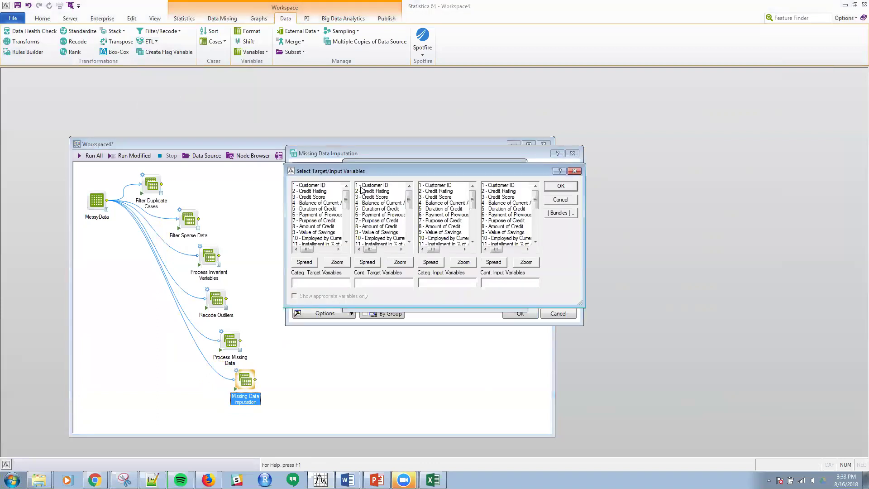
left_click(318, 209)
left_click(570, 199)
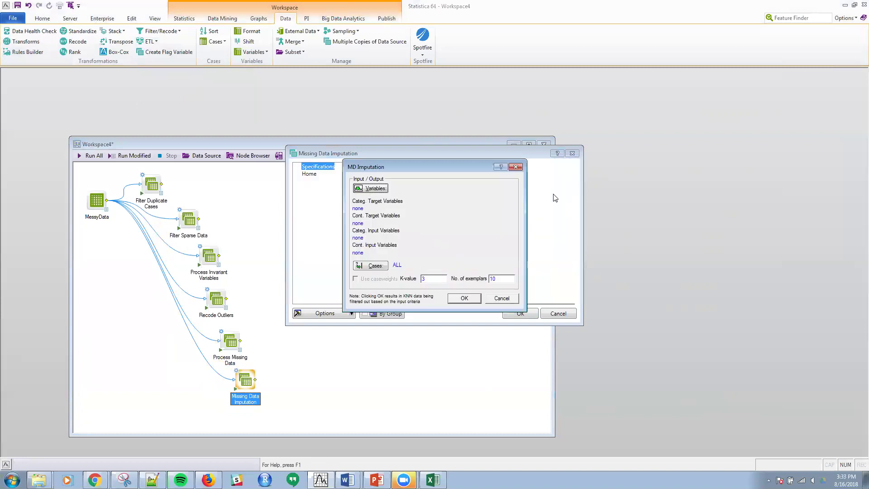
left_click(501, 299)
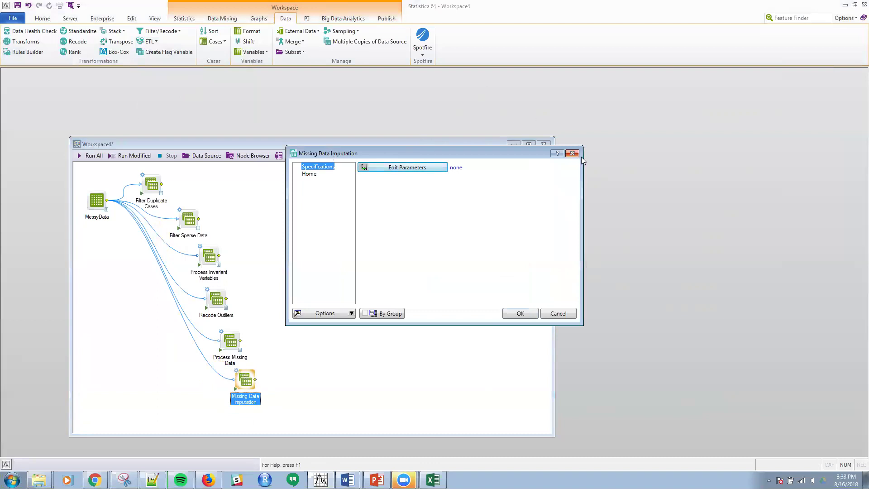
Read the help page on the Missing Data Imputation node's specifications, then close it
left_click(560, 154)
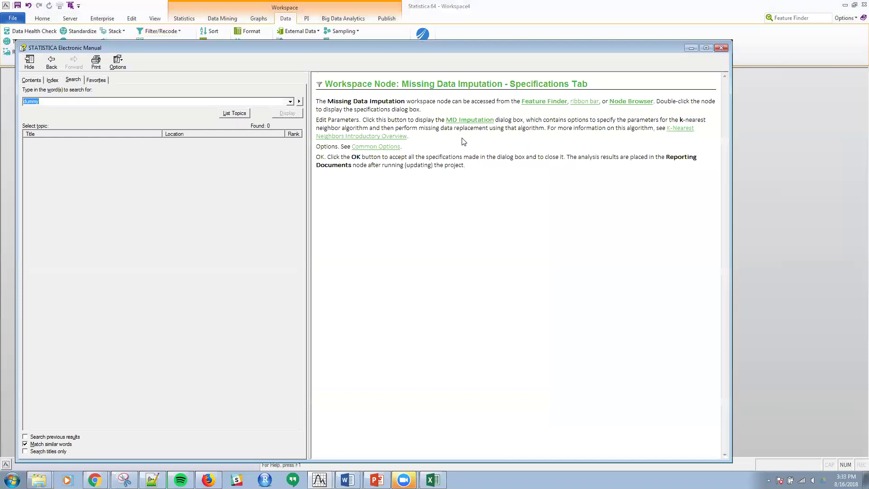
left_click(721, 48)
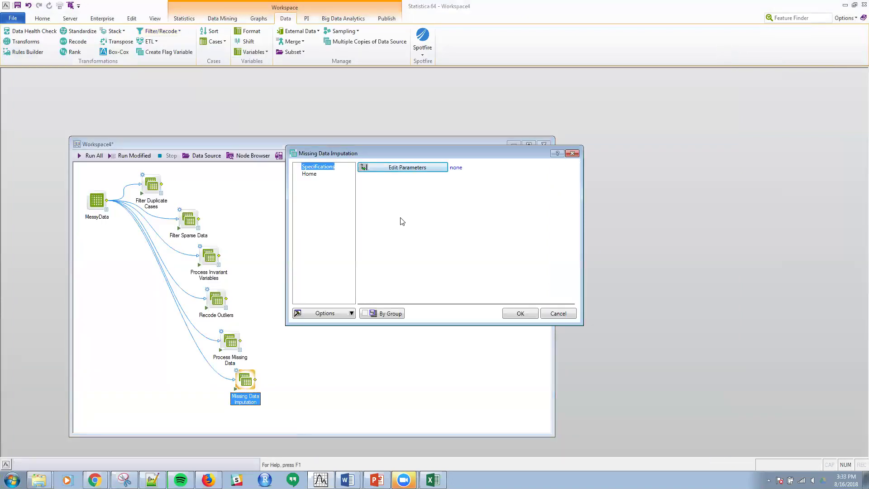
Choose Duration of Credit as the categorical target variable in the MD Imputation parameters
left_click(412, 170)
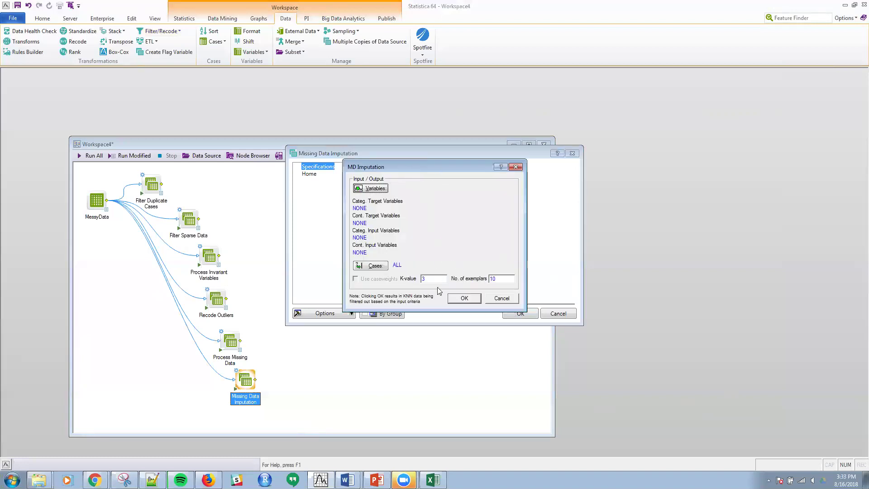
left_click(370, 190)
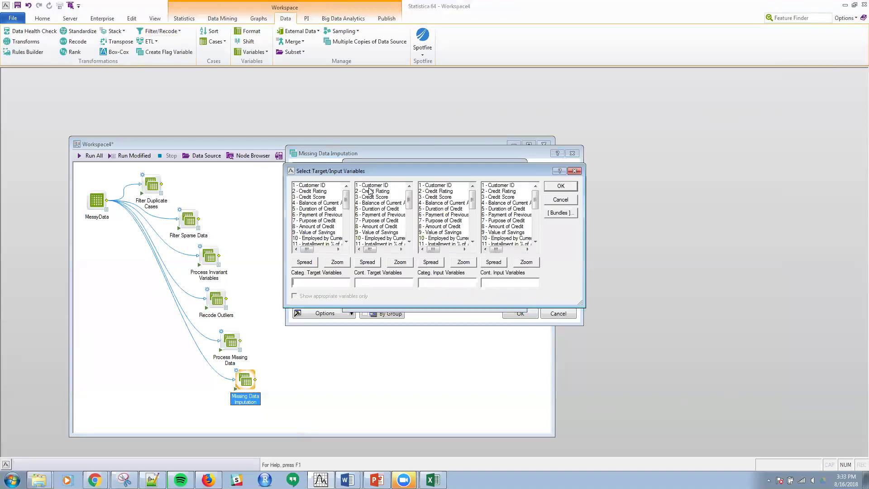
left_click(327, 210)
Choose Credit Rating, Age and Gender as the categorical input variables for the imputation
left_click_drag(439, 218, 458, 230)
left_click(448, 216)
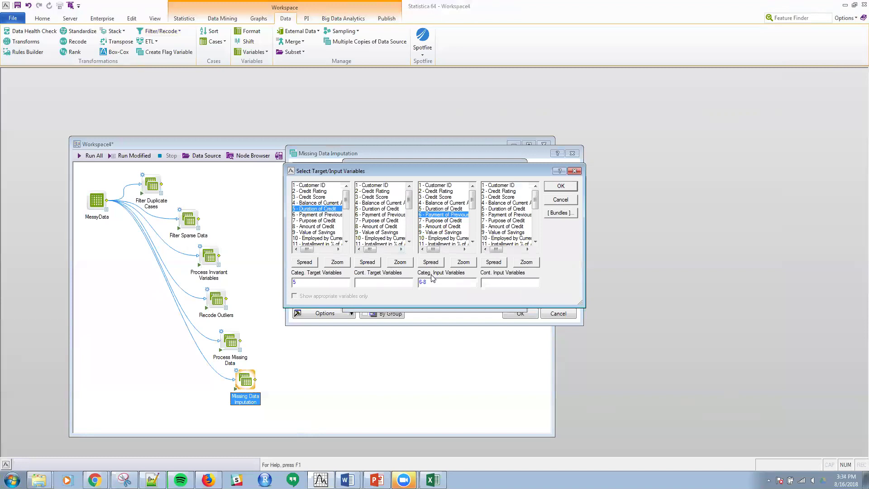
left_click(444, 191)
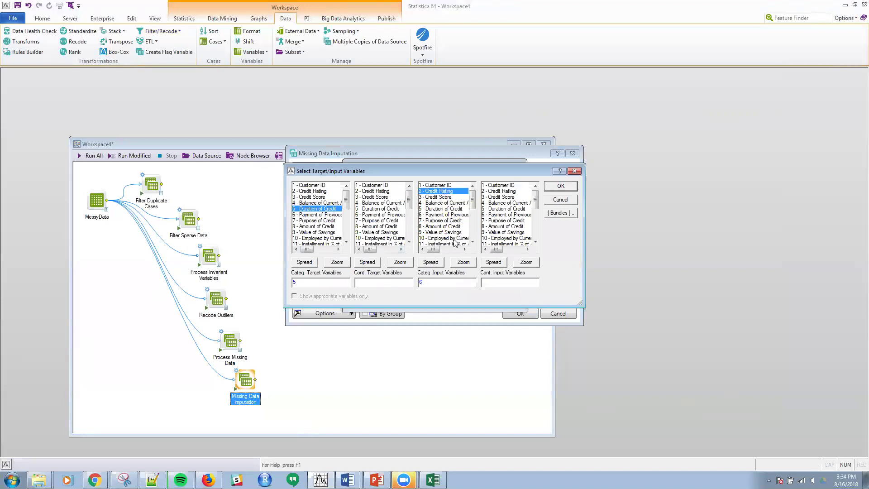
left_click_drag(477, 203, 477, 219)
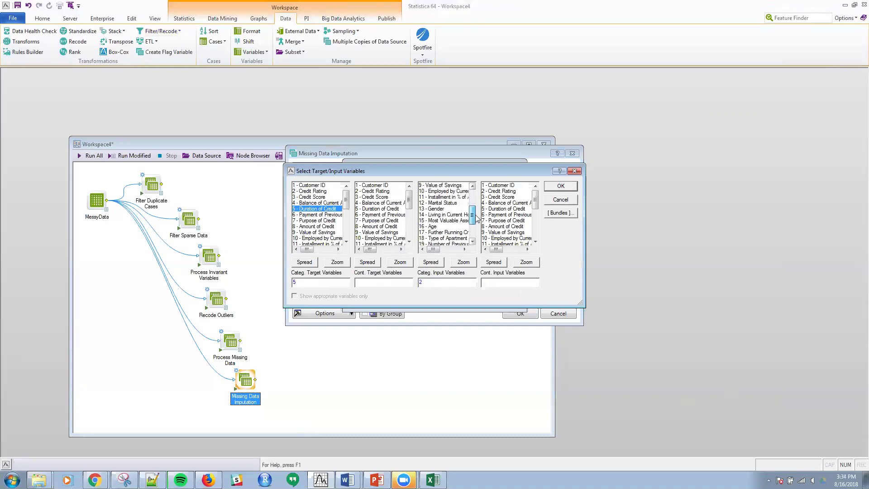
left_click(443, 226, "ctrl")
left_click(442, 209, "ctrl")
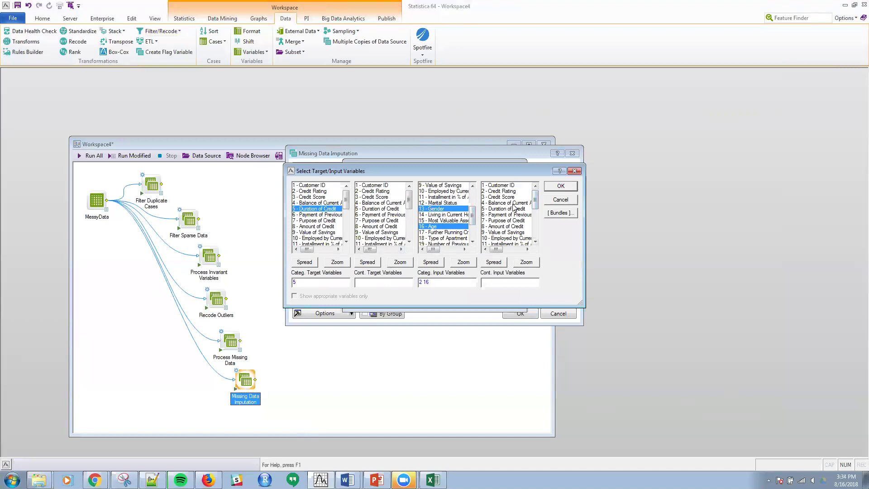
Choose Balance of Current Account and Credit Score as the continuous input variables and accept the variable selection
left_click(511, 204)
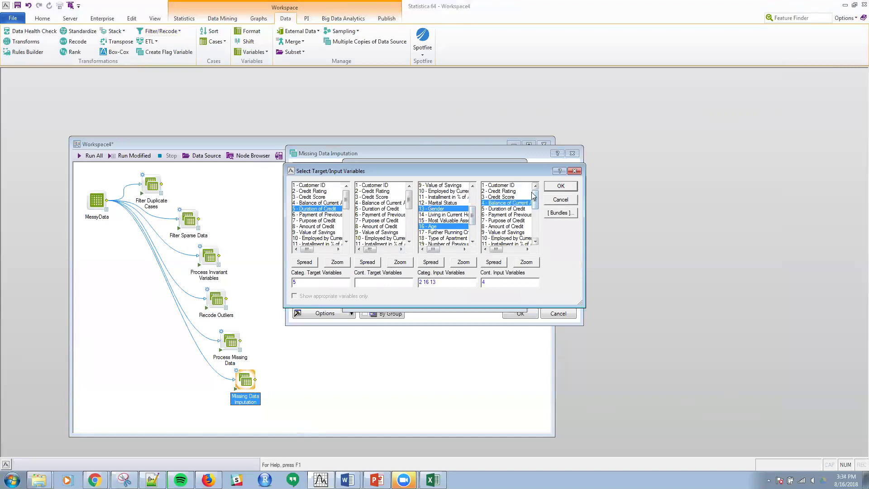
left_click(503, 198, "ctrl")
left_click(560, 186)
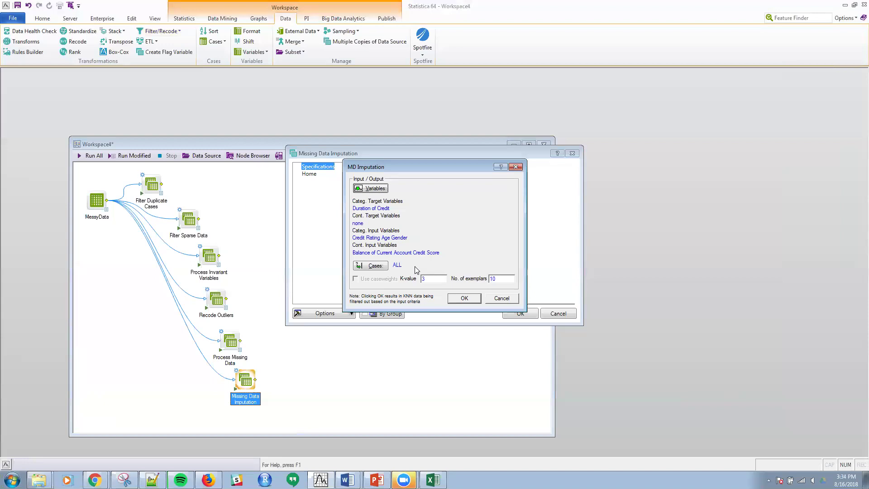
Accept the MD Imputation parameters and node specifications, and open the Missing Data Imputation node's output spreadsheet
left_click(464, 299)
left_click(517, 315)
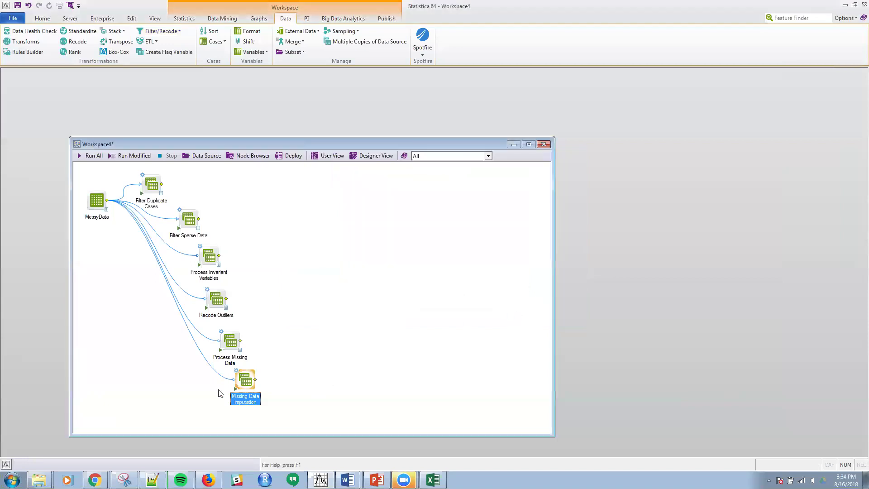
left_click(256, 389)
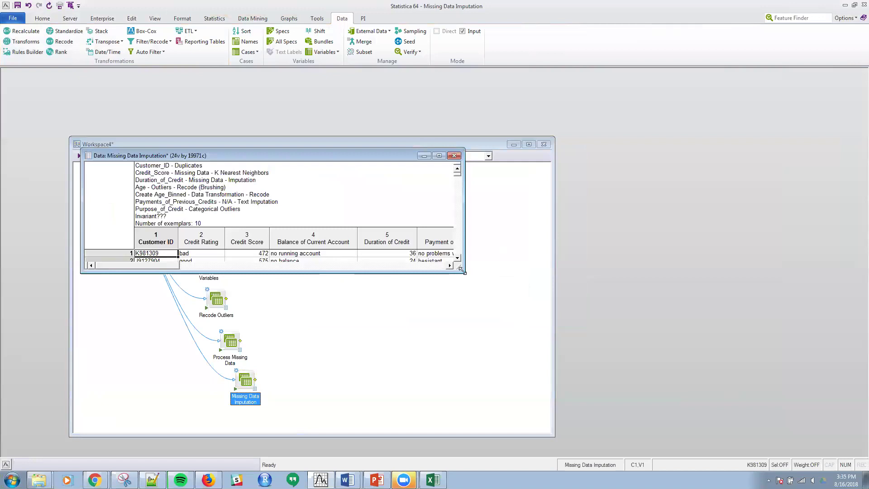
Enlarge the Missing Data Imputation output, examine the Duration of Credit column, and minimize the spreadsheet
left_click_drag(461, 271, 740, 452)
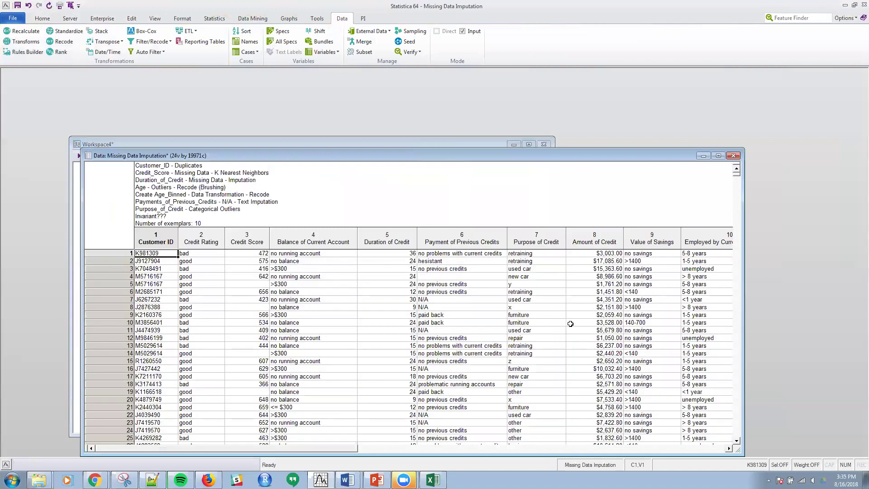
left_click(390, 240)
left_click(387, 322)
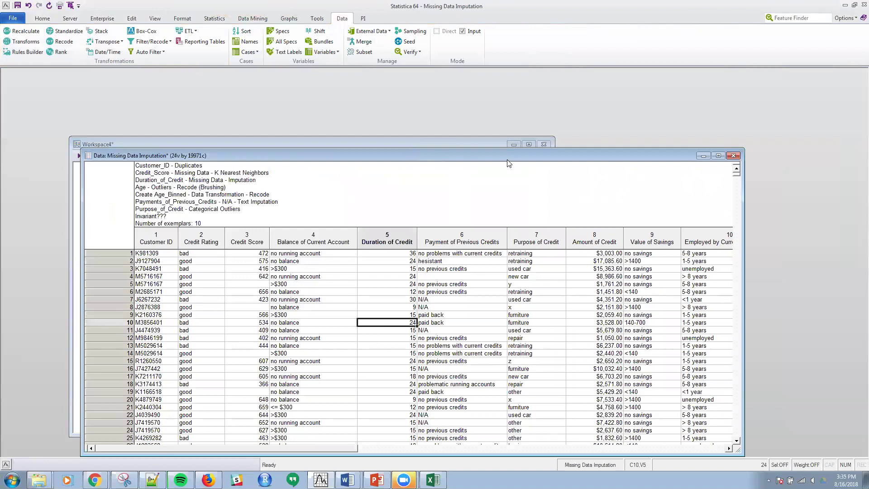
left_click(702, 156)
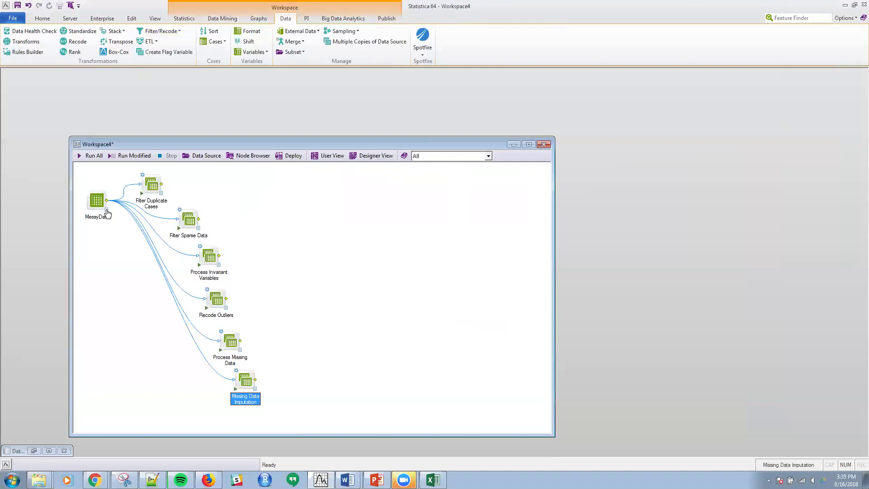
Open the original MessyData spreadsheet, examine Duration of Credit in cases 8 to 17, and minimize it
double_click(107, 214)
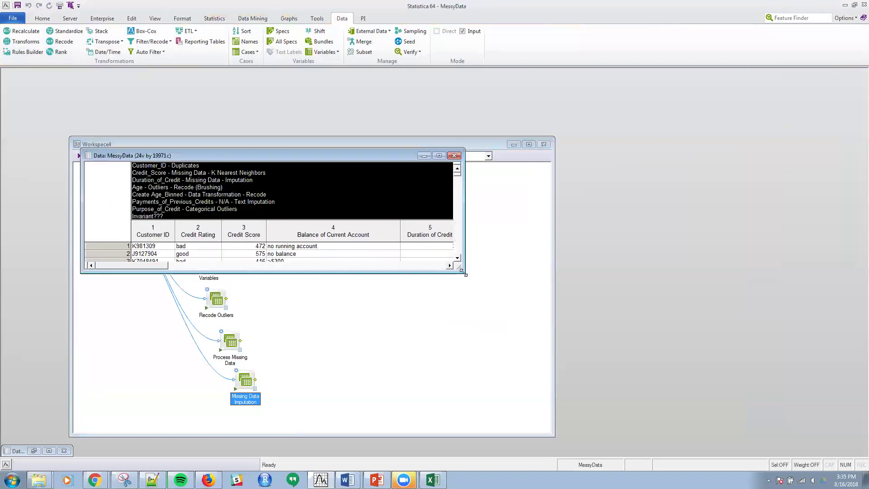
left_click_drag(465, 274, 842, 439)
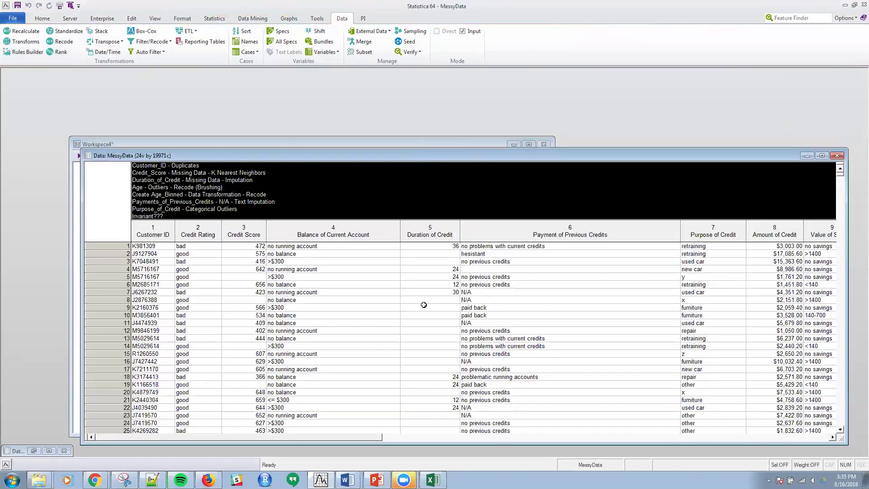
left_click_drag(422, 300, 419, 371)
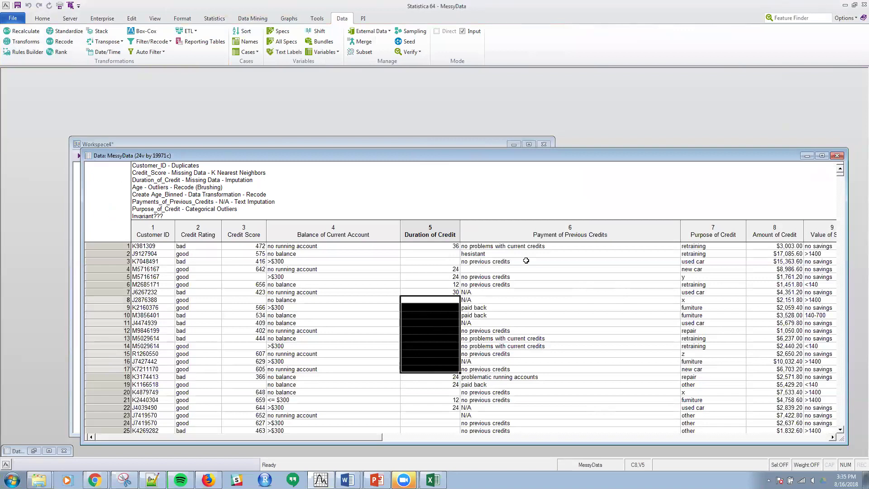
left_click(807, 156)
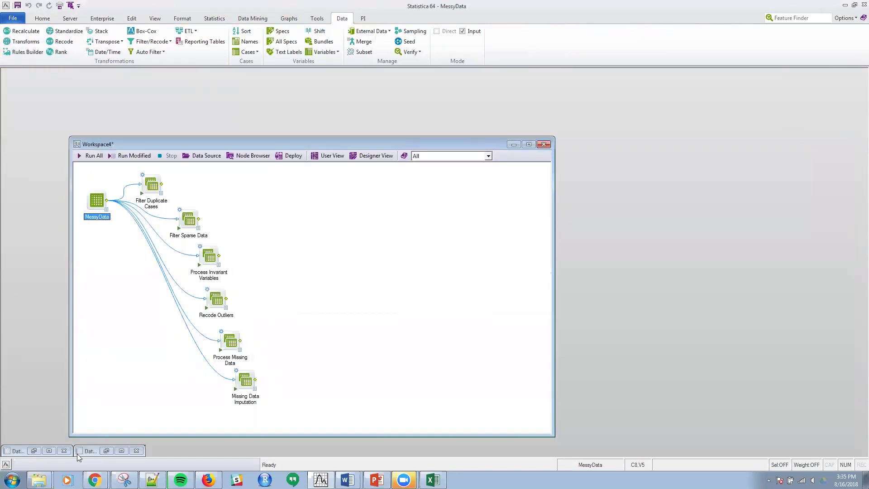
Reopen the Missing Data Imputation output to compare its Duration of Credit values with the original, then minimize it
double_click(256, 390)
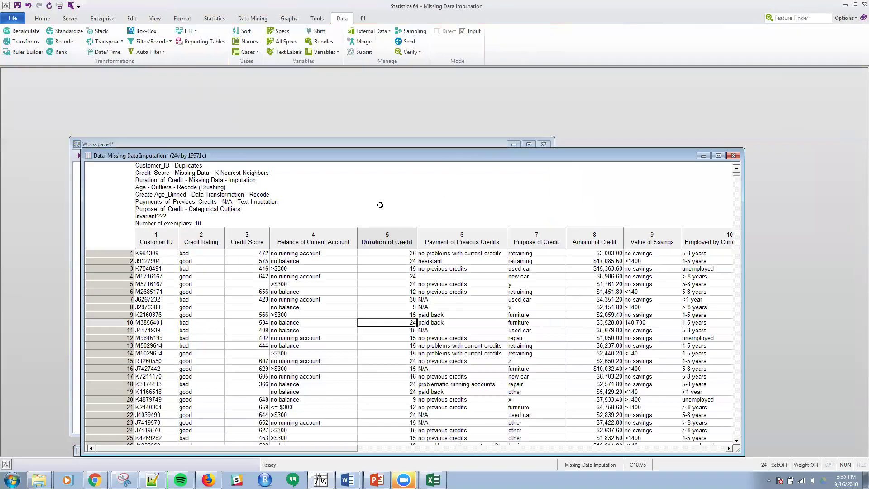
left_click_drag(382, 284, 383, 369)
left_click(703, 156)
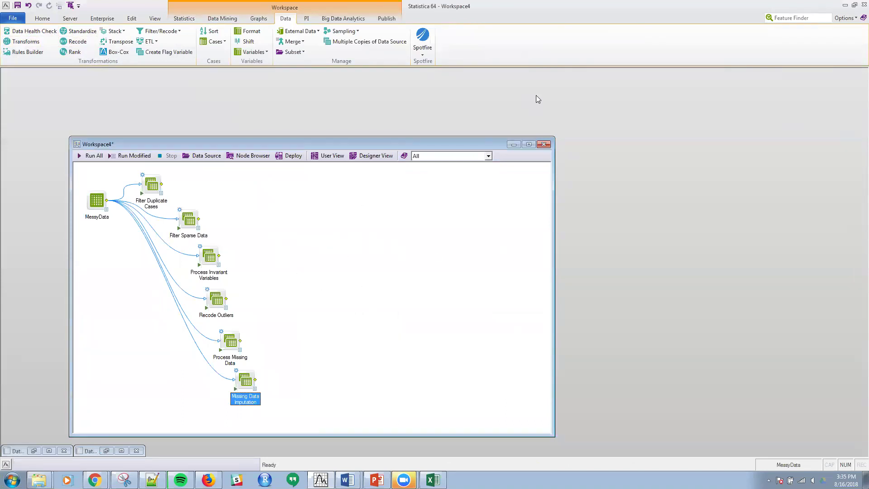
Switch to the PowerPoint presentation and deselect the Next Time – S10 text box to show the series slide
left_click(376, 480)
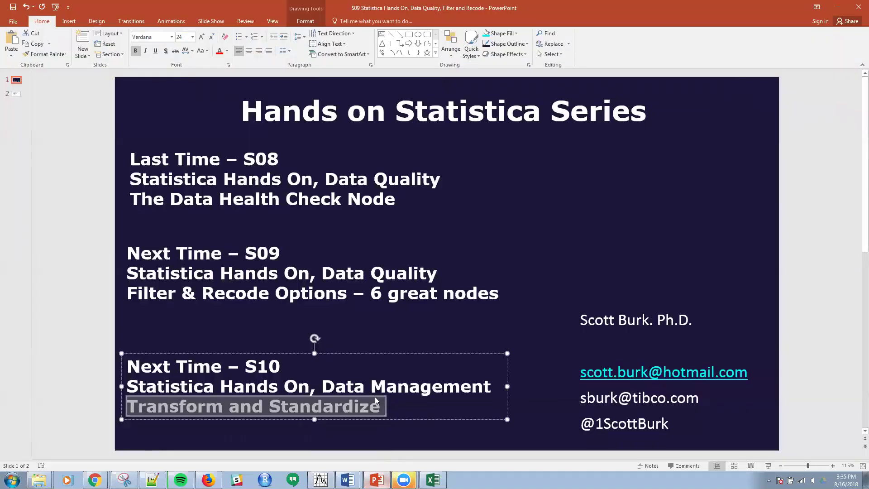
left_click(356, 321)
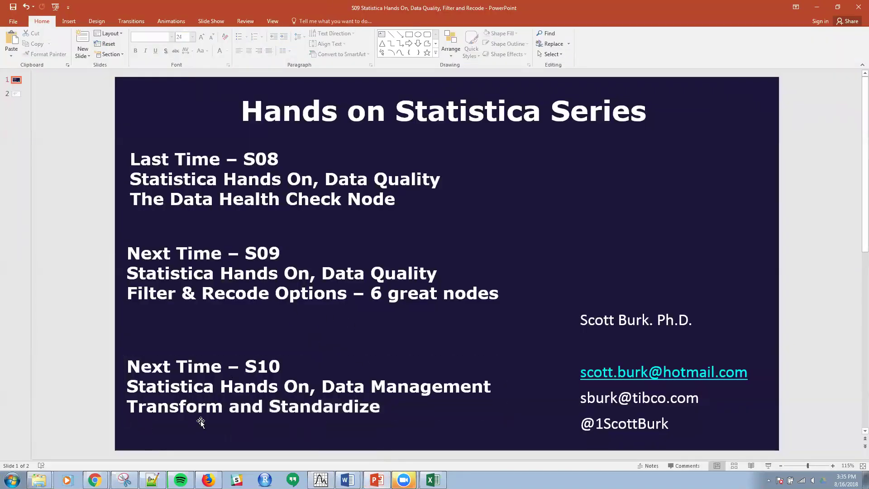